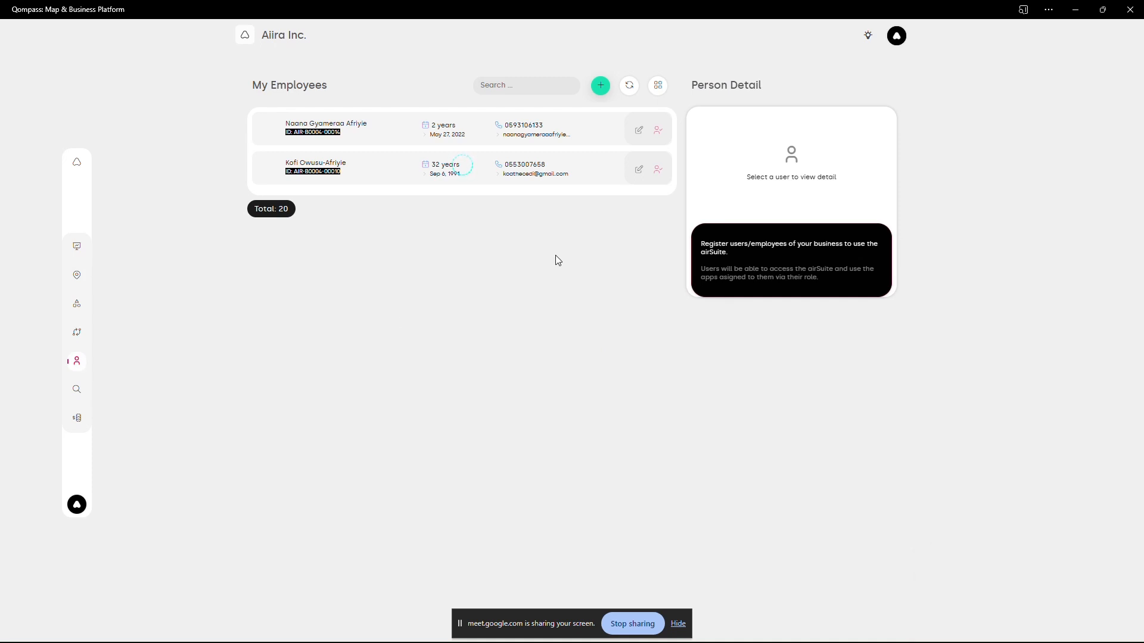
- Register a new employee, filling in the personal details and date of birth, and save the record
click(601, 87)
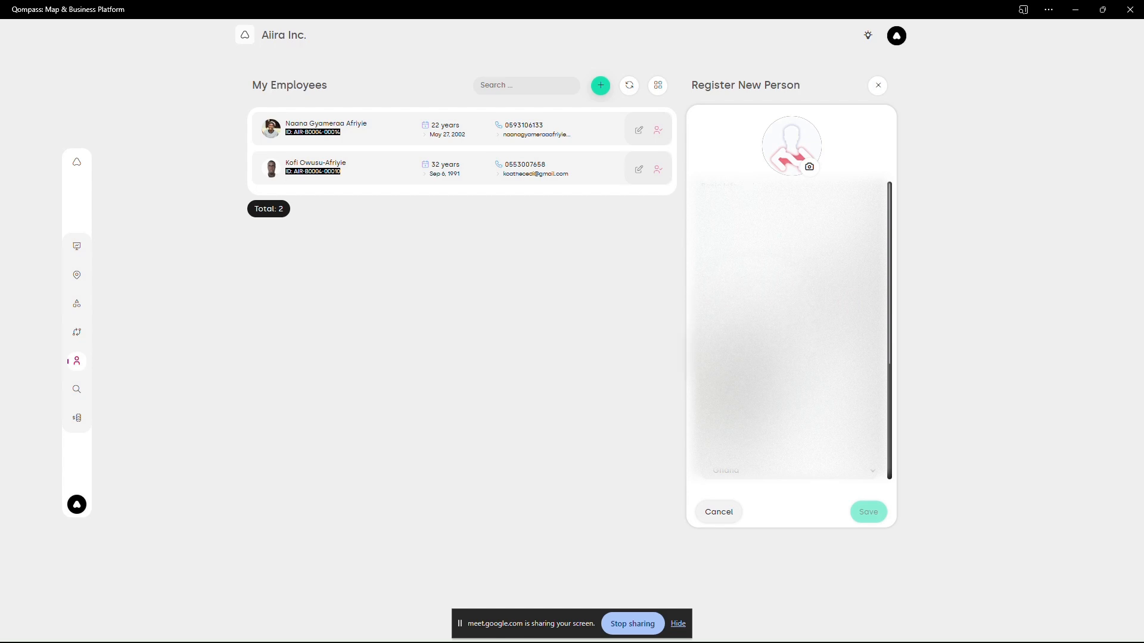
click(867, 308)
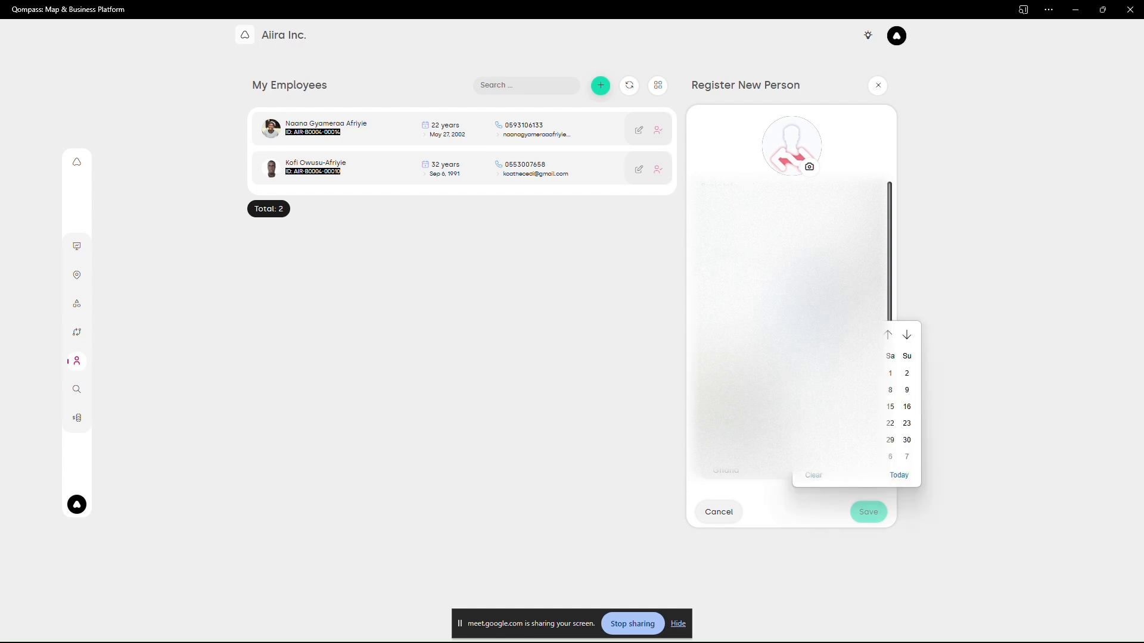
click(840, 407)
scroll(834, 382, down, 4)
scroll(789, 331, down, 3)
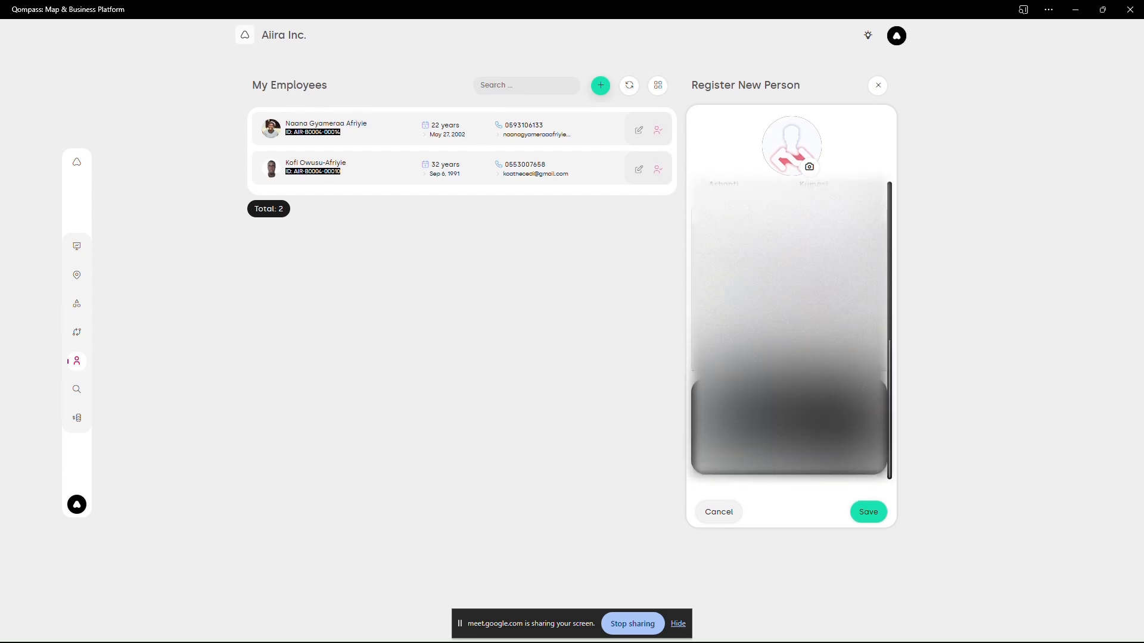
scroll(789, 331, up, 6)
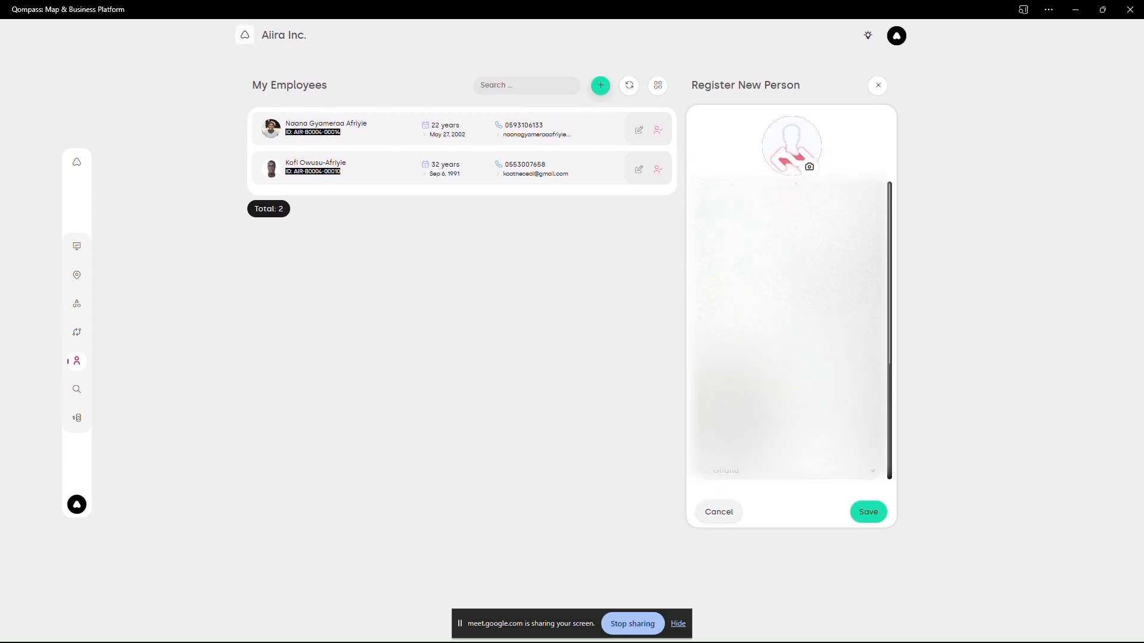
scroll(809, 164, down, 6)
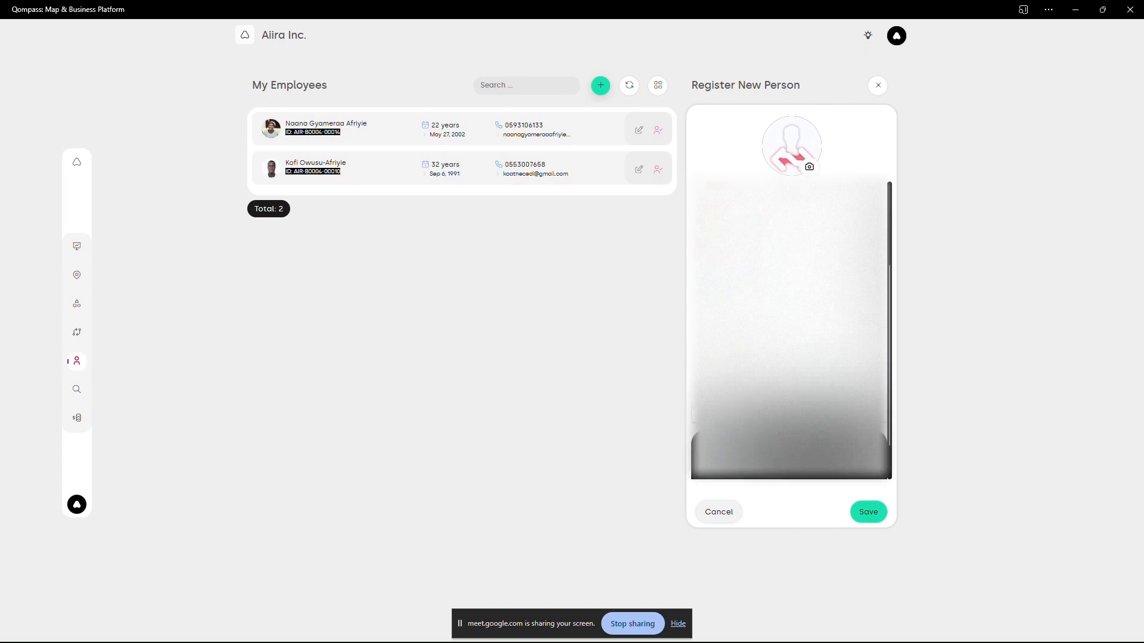
click(863, 513)
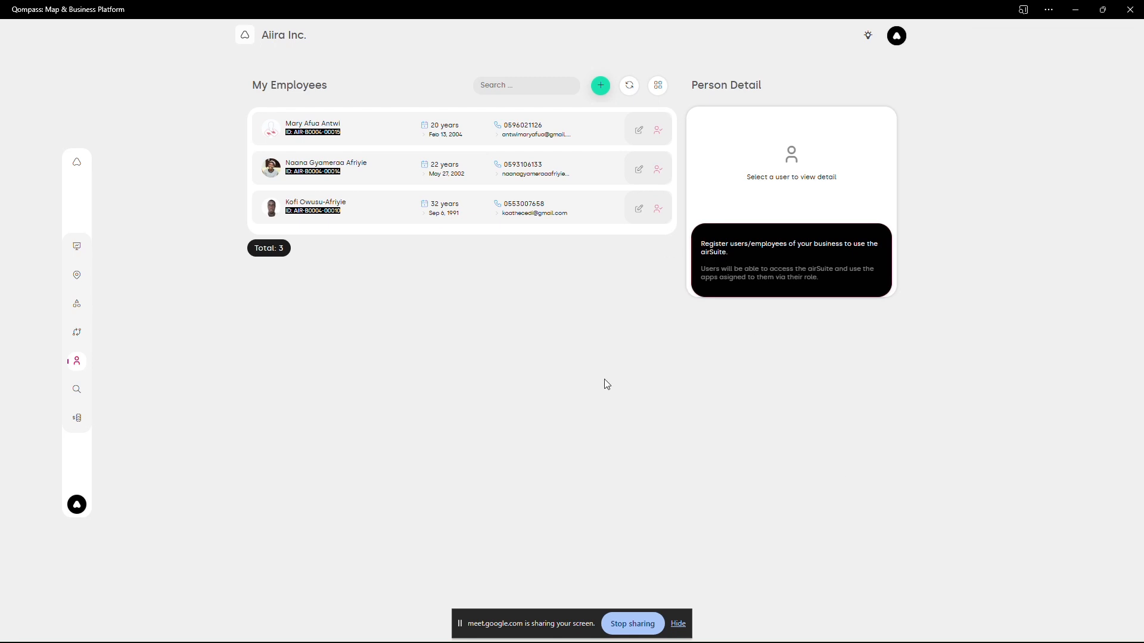
- Check which installed apps can be assigned as a role to the newly registered employee
click(660, 136)
click(744, 167)
click(832, 231)
click(850, 262)
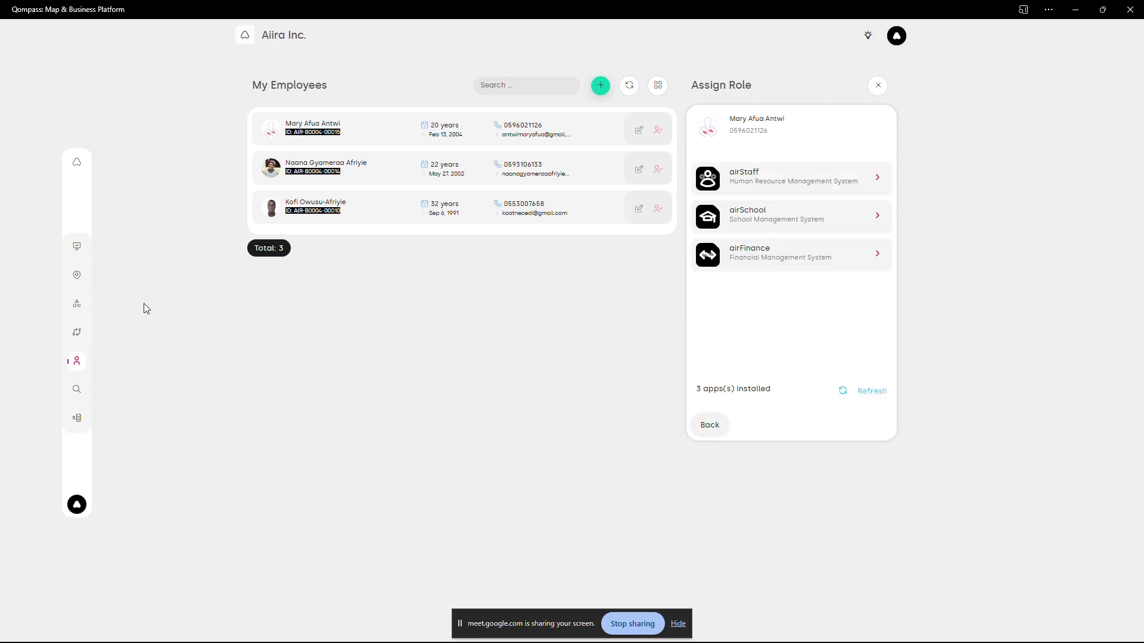
- Install the airRent asset rental app for the business from the airSuite enterprise apps and refresh the active apps
click(76, 246)
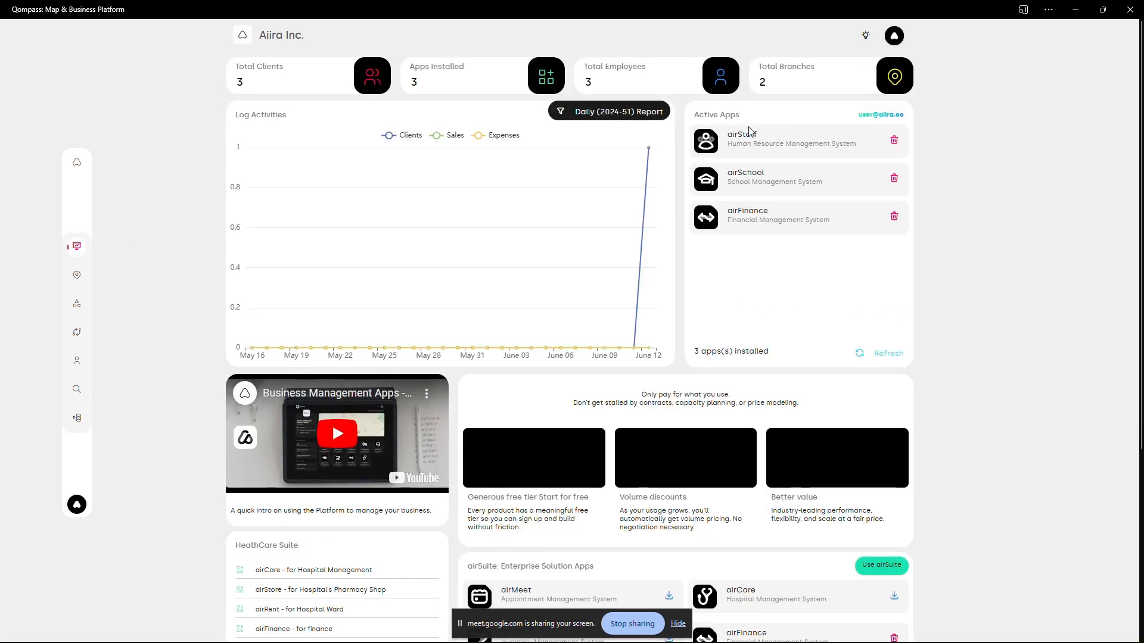
scroll(757, 241, down, 5)
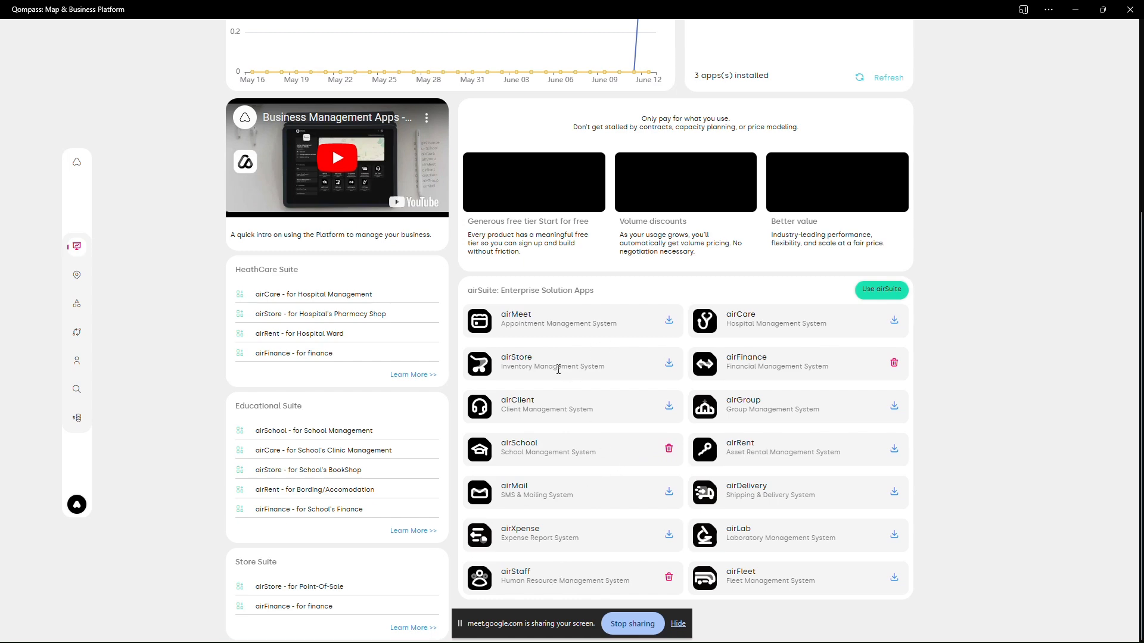
click(669, 363)
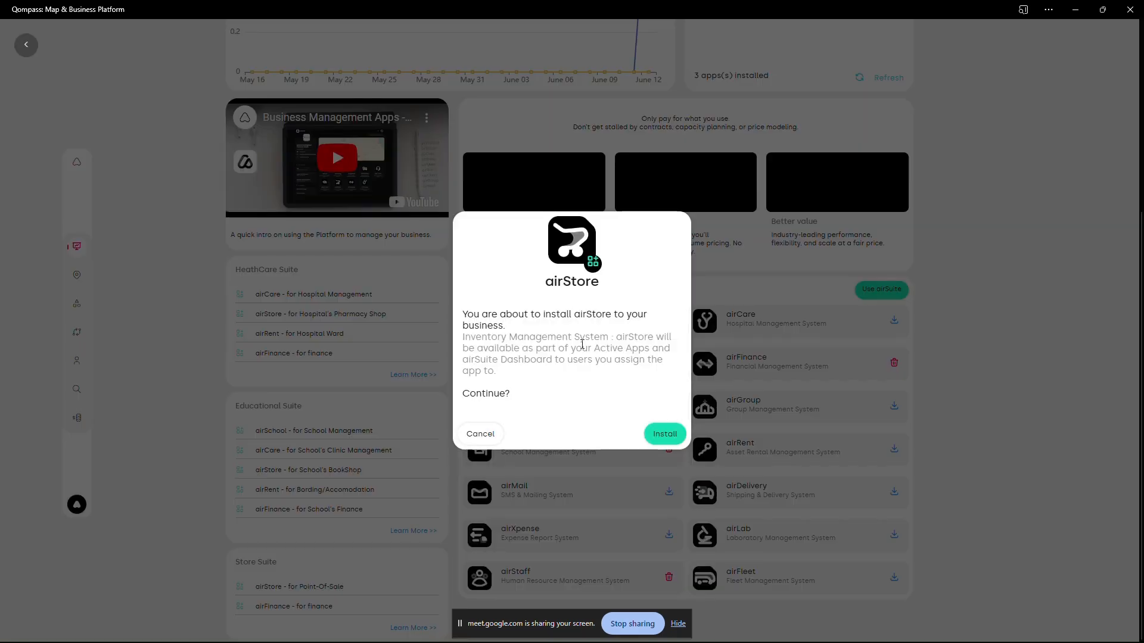
click(482, 437)
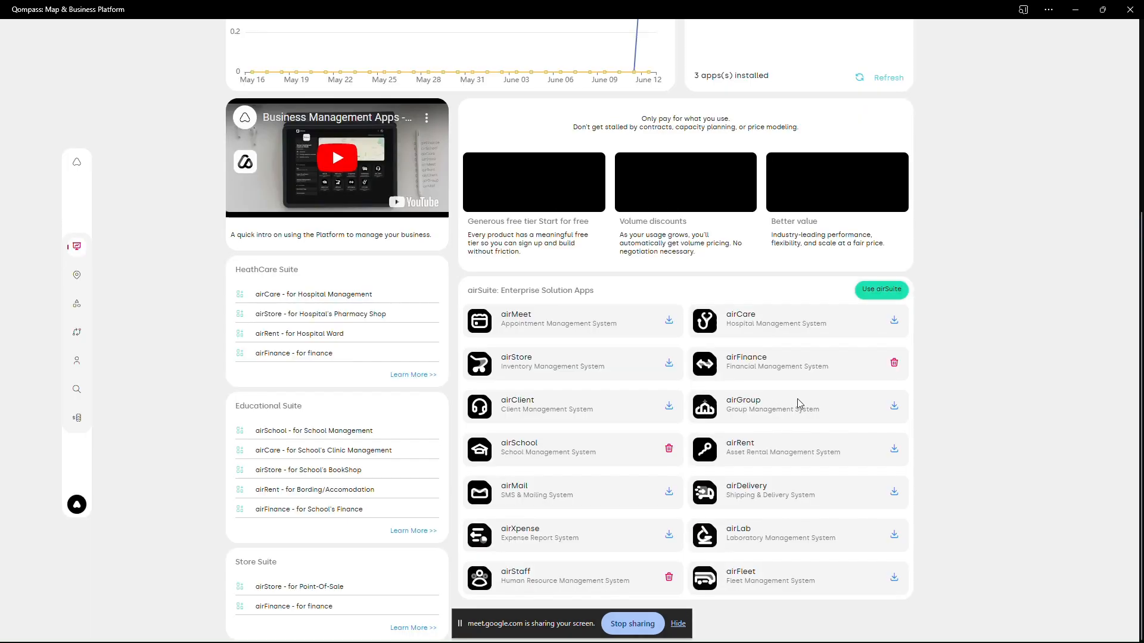
click(895, 456)
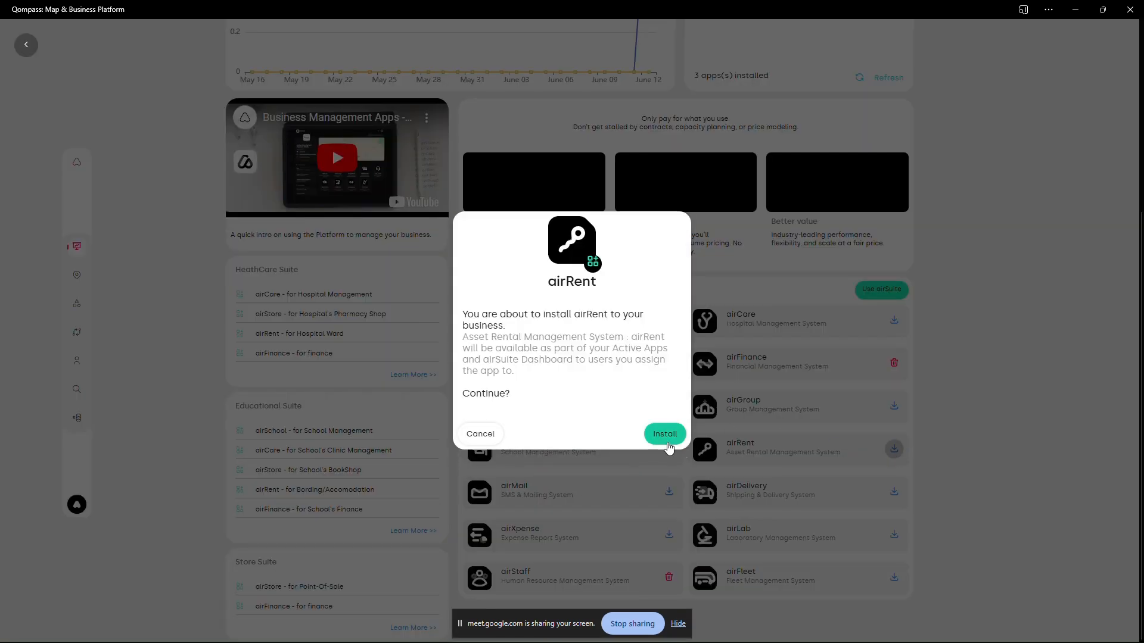
click(665, 432)
click(875, 353)
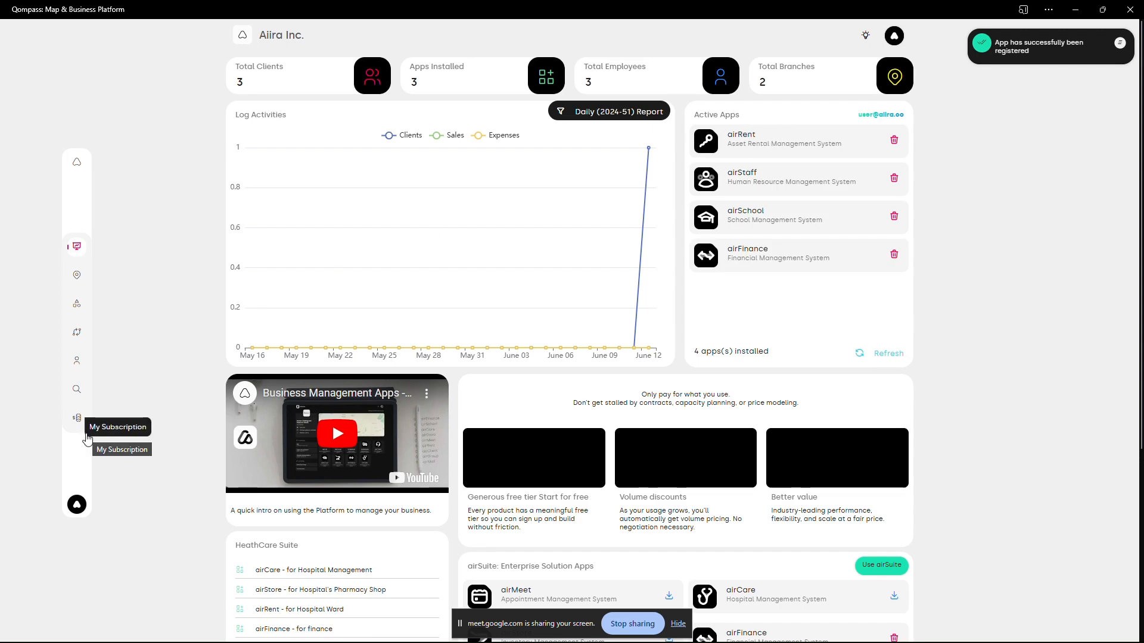
scroll(889, 298, down, 5)
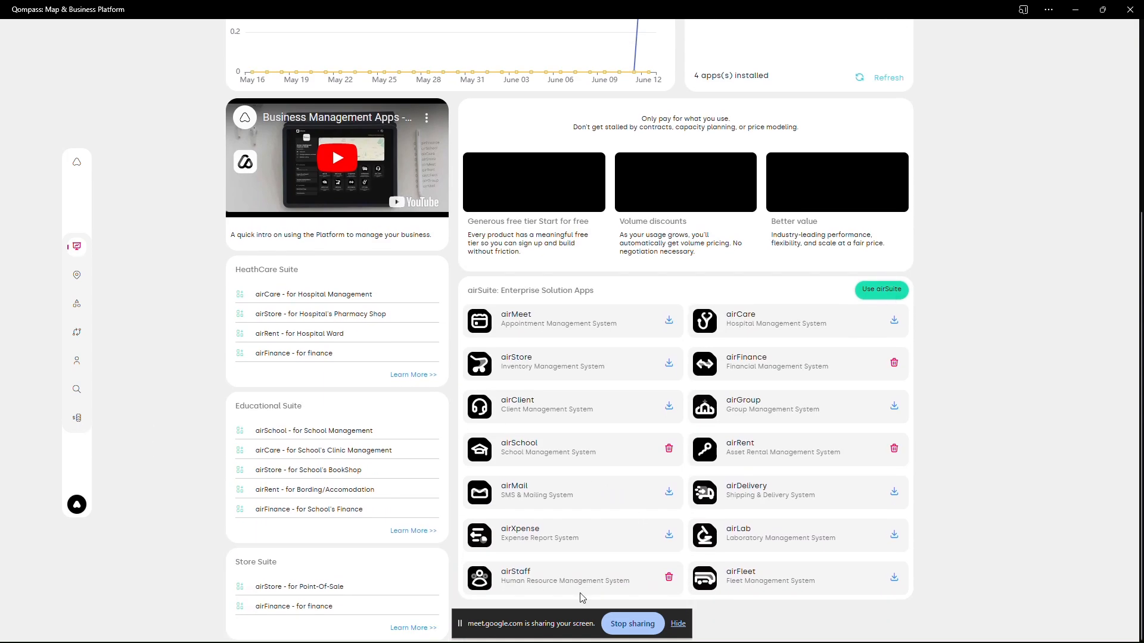
- Check which departments the Kumasi Branch and HQ offer for the newest employee's airRent role
click(76, 360)
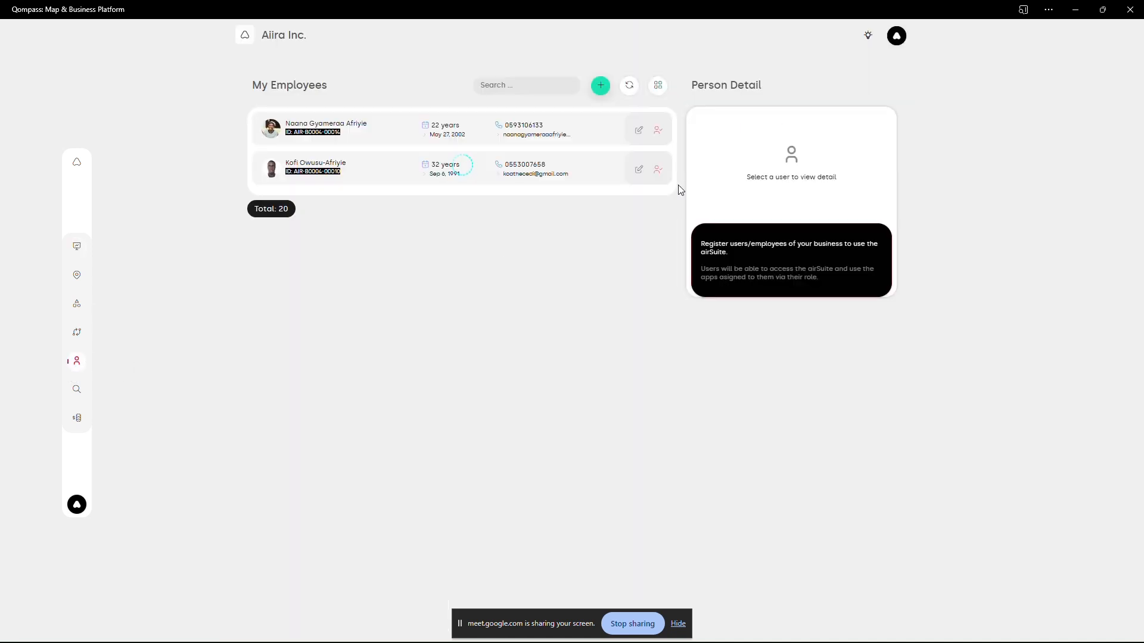
click(659, 132)
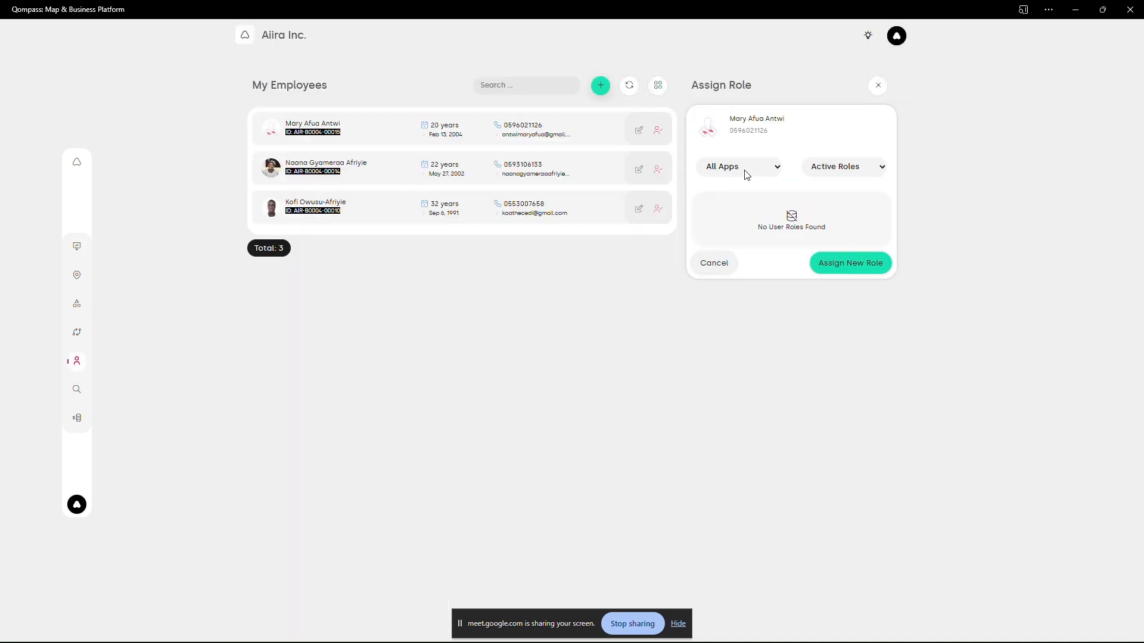
click(747, 170)
click(837, 267)
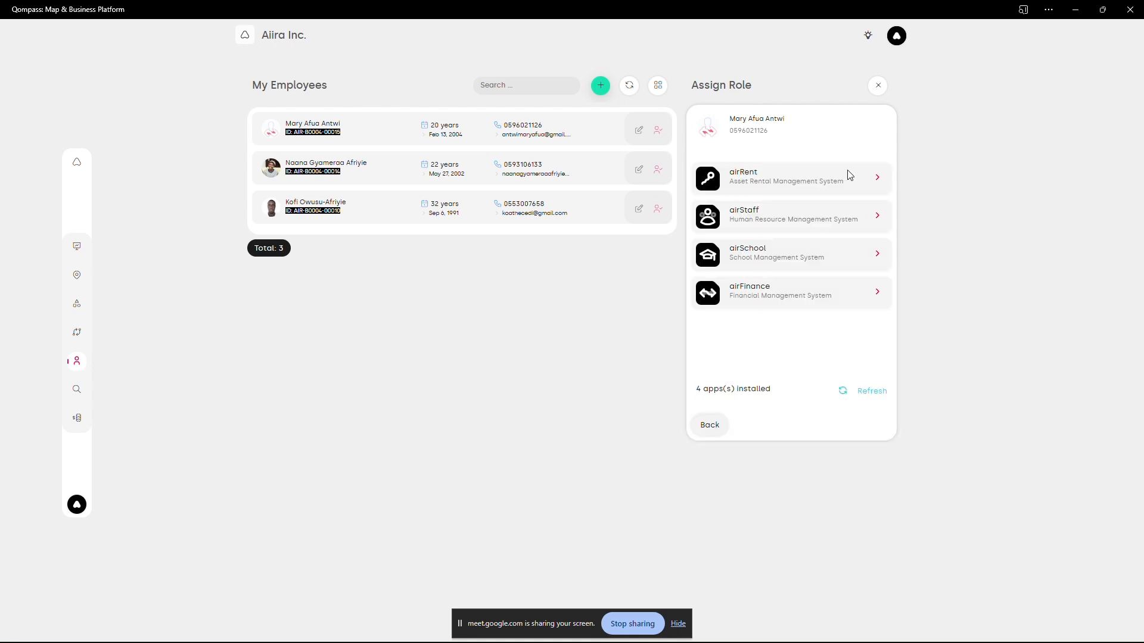
click(877, 179)
click(873, 237)
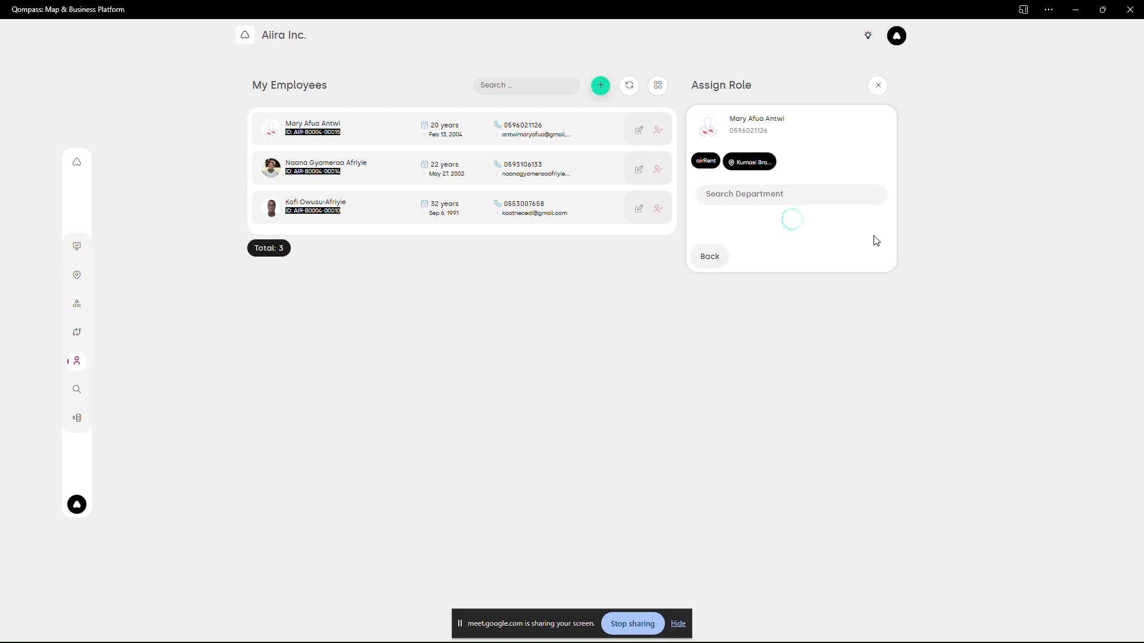
click(712, 319)
click(861, 274)
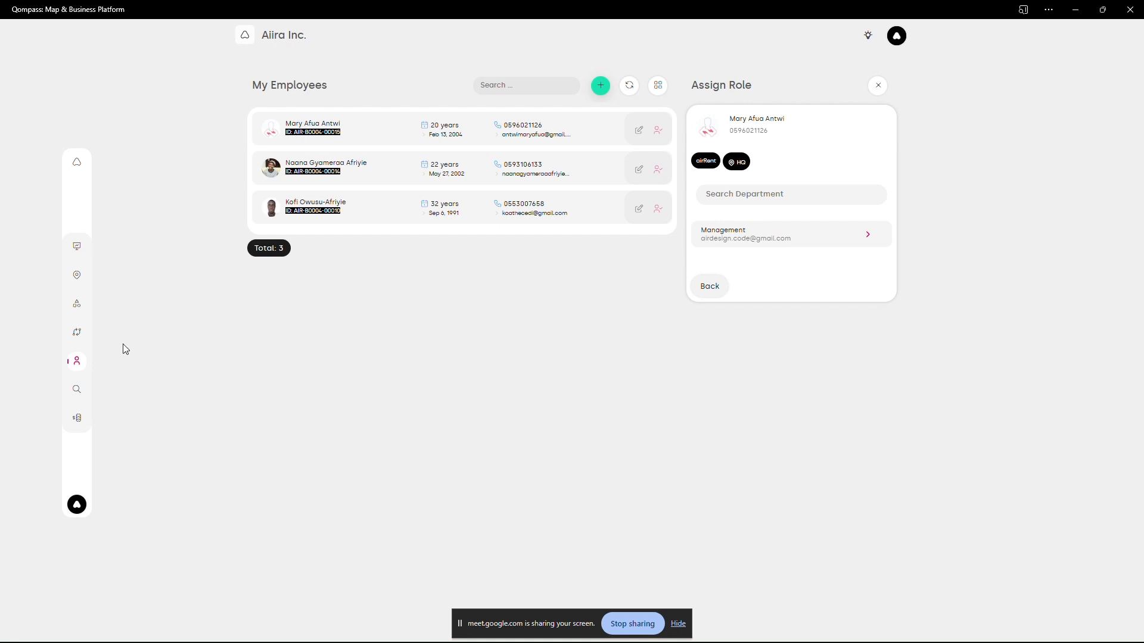
- Examine the business departments that can be added to the Kumasi Branch
click(77, 275)
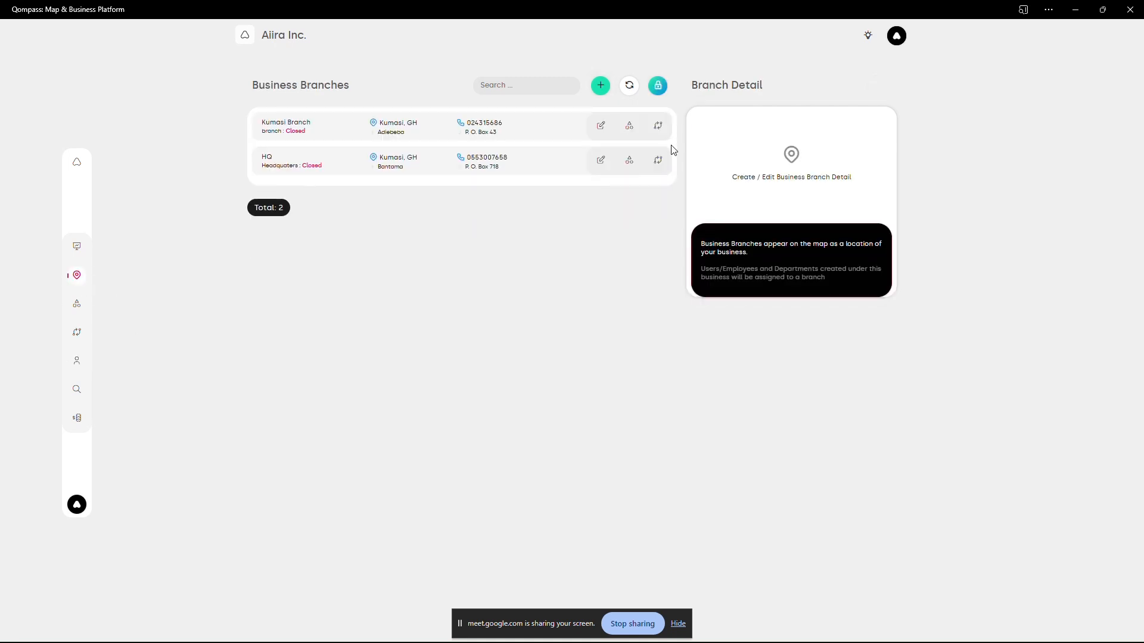
click(629, 126)
click(822, 228)
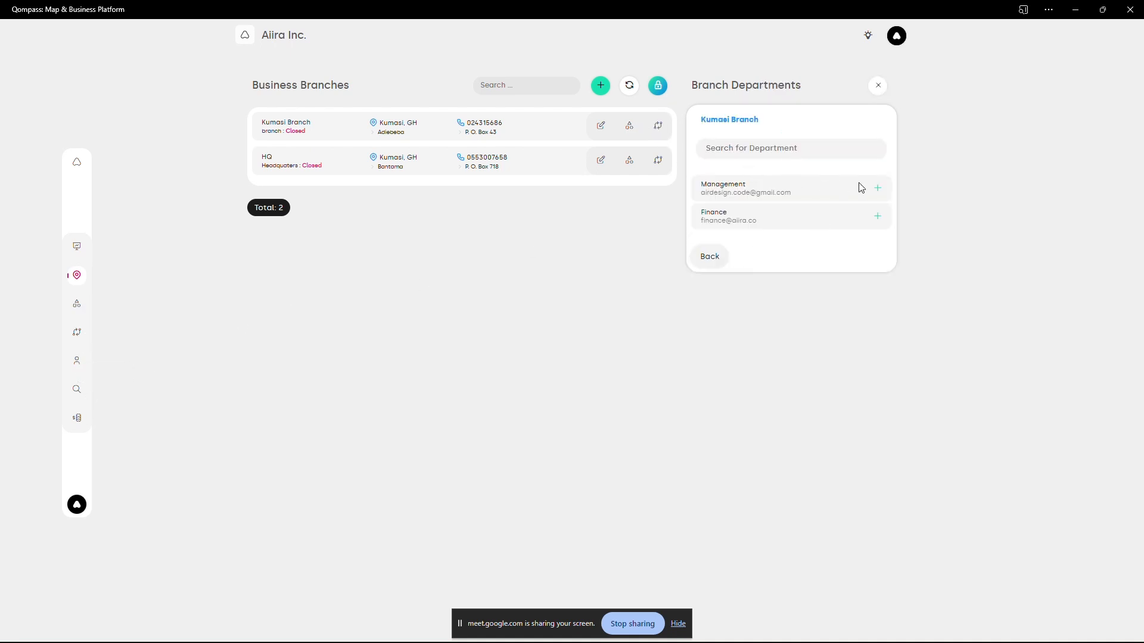
click(779, 150)
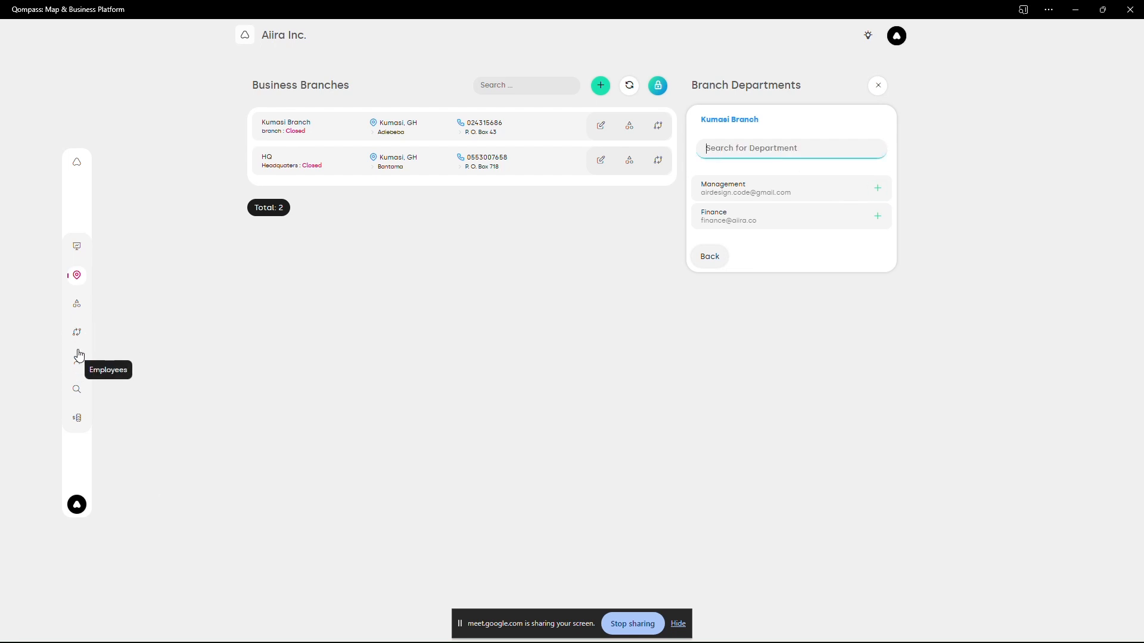
- Create a new business department named Marketing
click(76, 304)
click(629, 85)
click(744, 132)
text(Marketing)
click(873, 283)
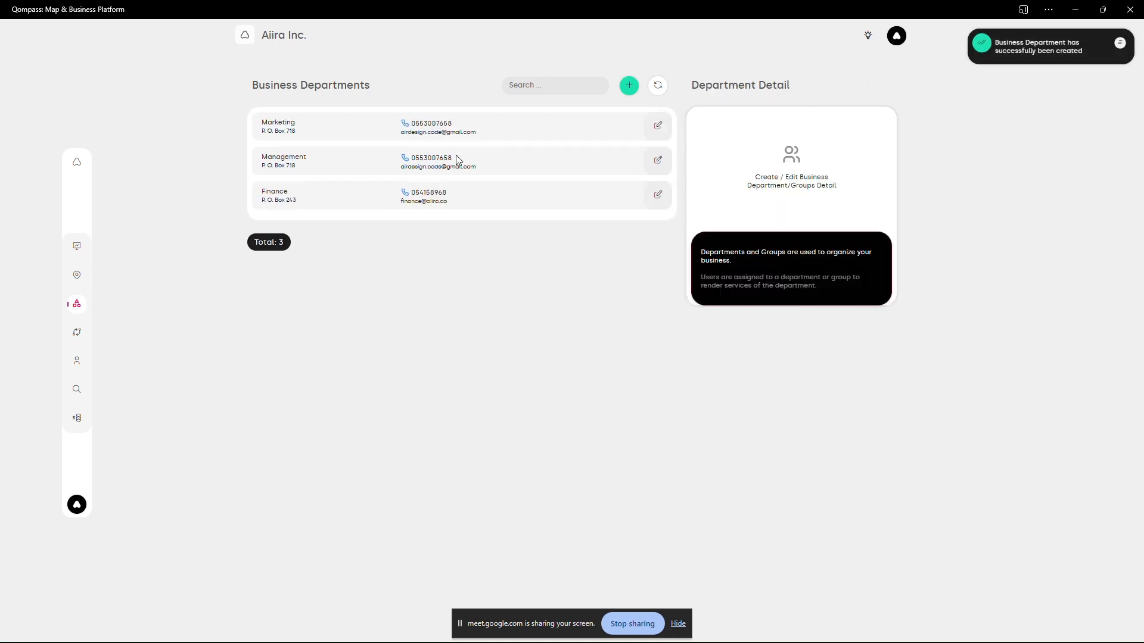
- Add the Marketing department to the Kumasi Branch
click(77, 275)
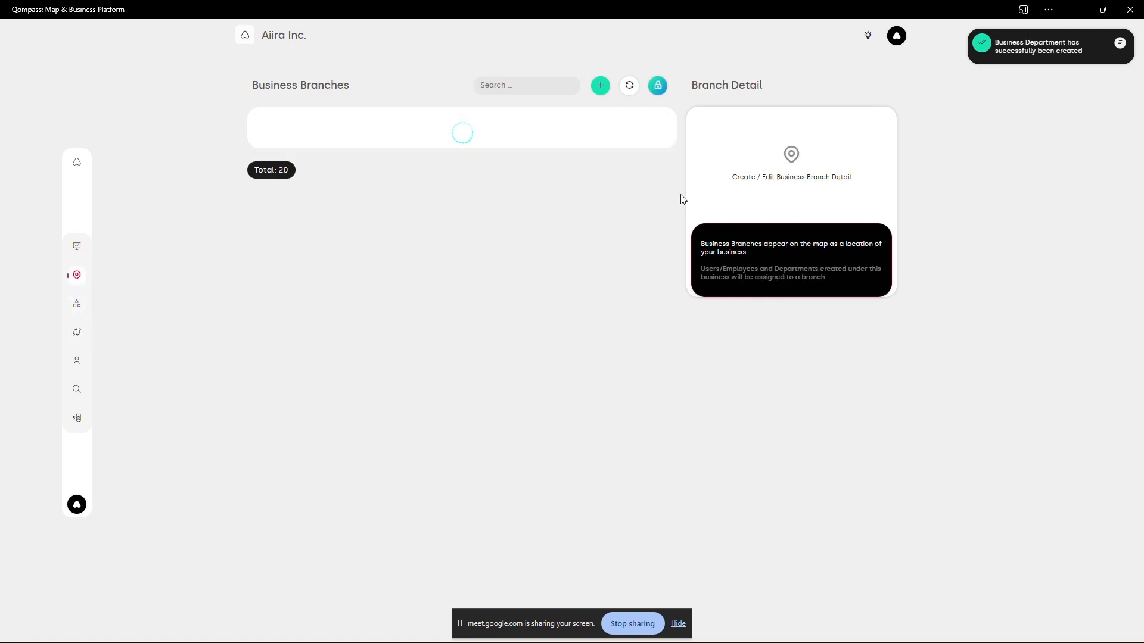
click(657, 125)
click(629, 125)
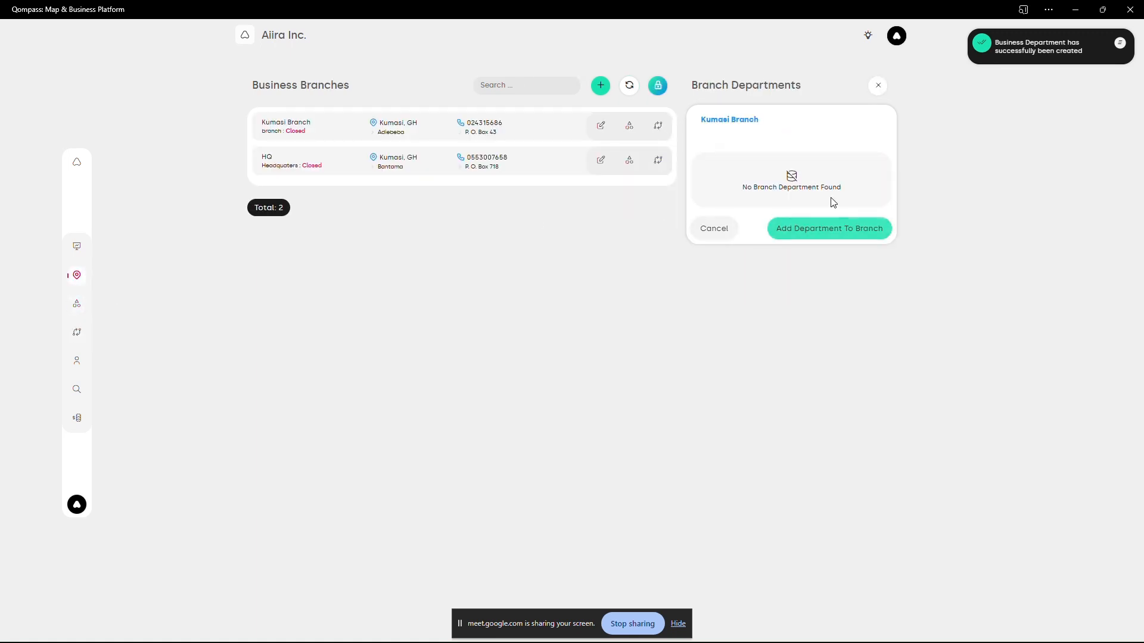
click(829, 229)
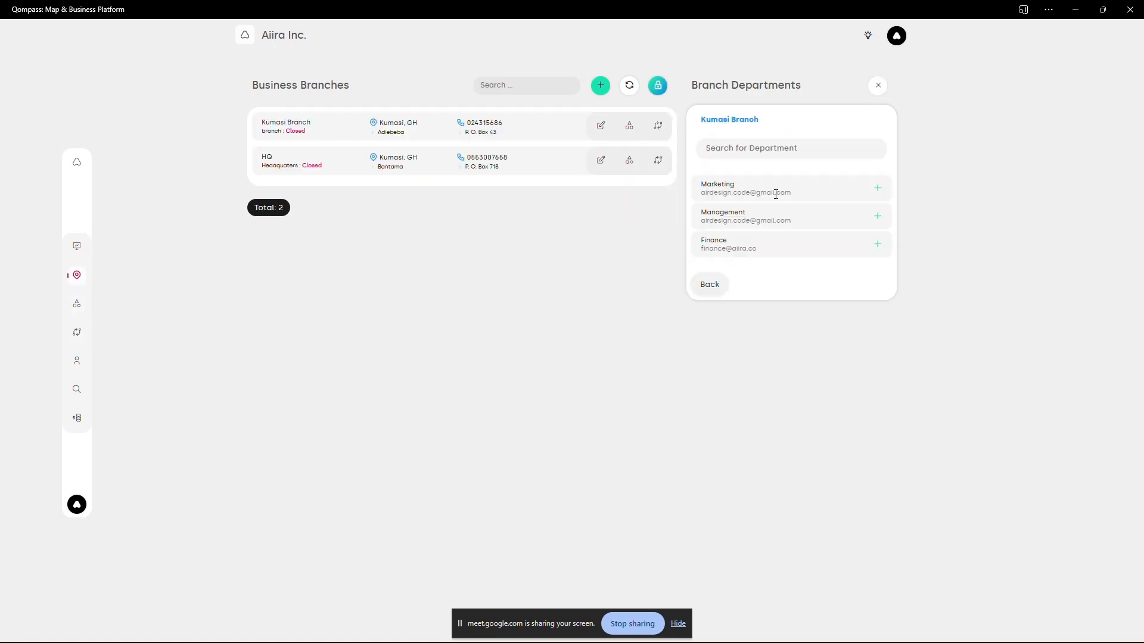
click(877, 188)
click(877, 186)
click(489, 353)
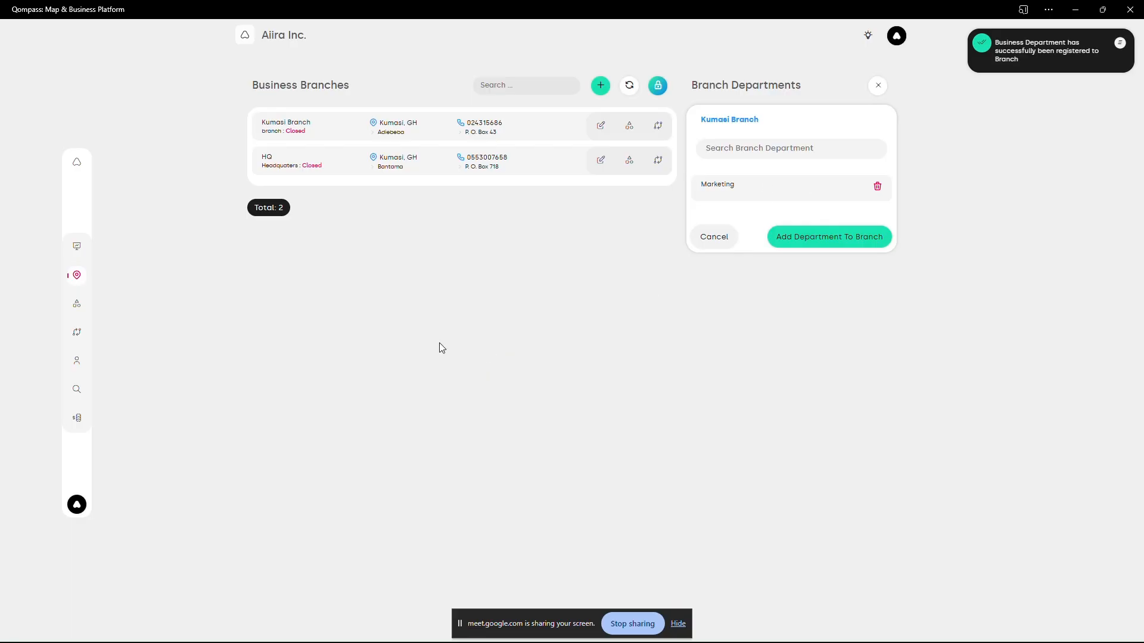
- Assign the newest employee the airRent Administrator role in the Marketing department of the Kumasi Branch
click(76, 360)
click(657, 130)
click(738, 179)
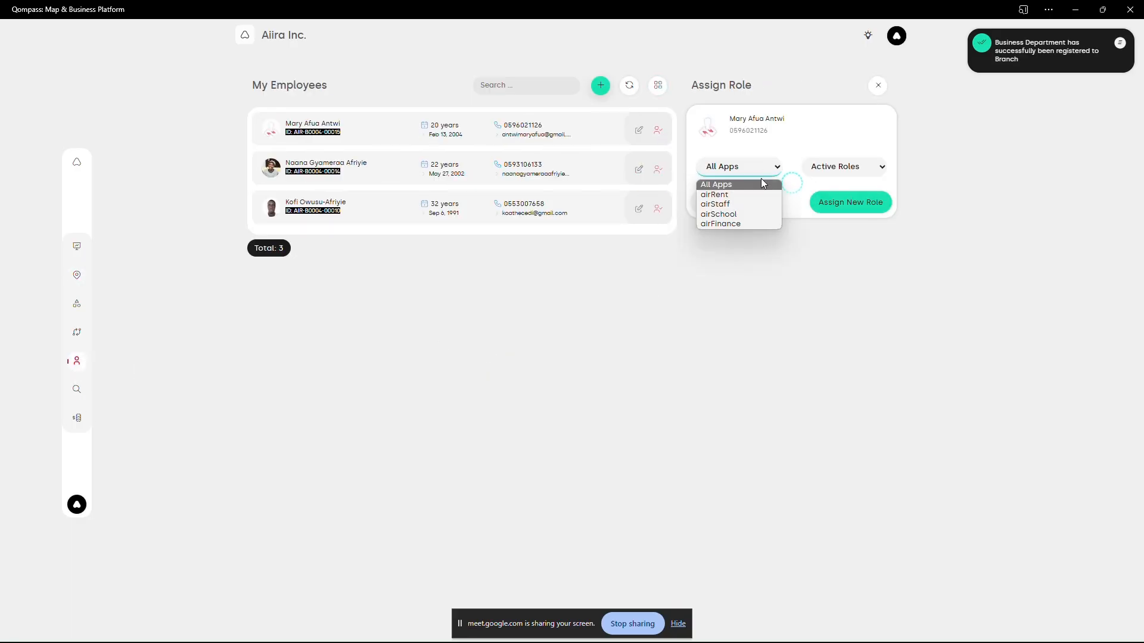
click(852, 262)
click(861, 188)
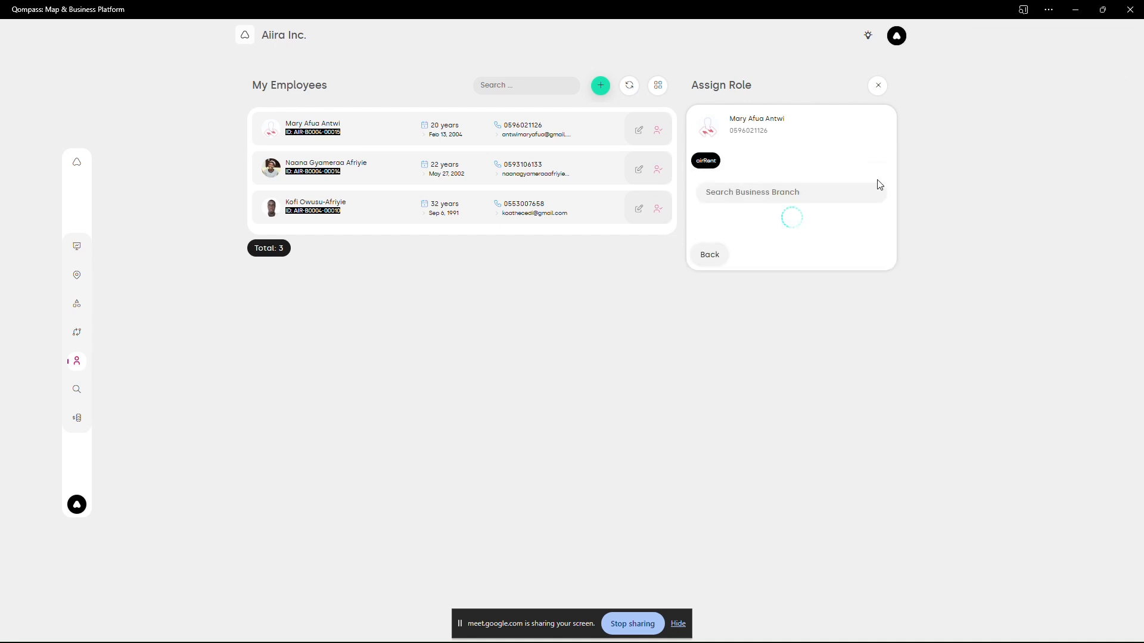
click(864, 234)
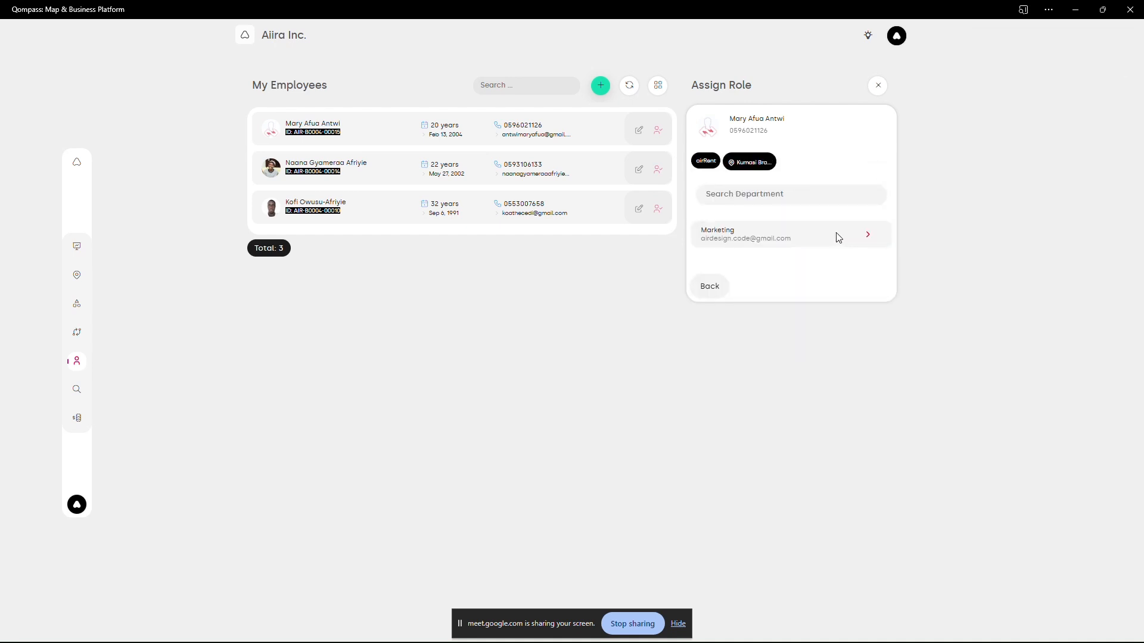
click(867, 234)
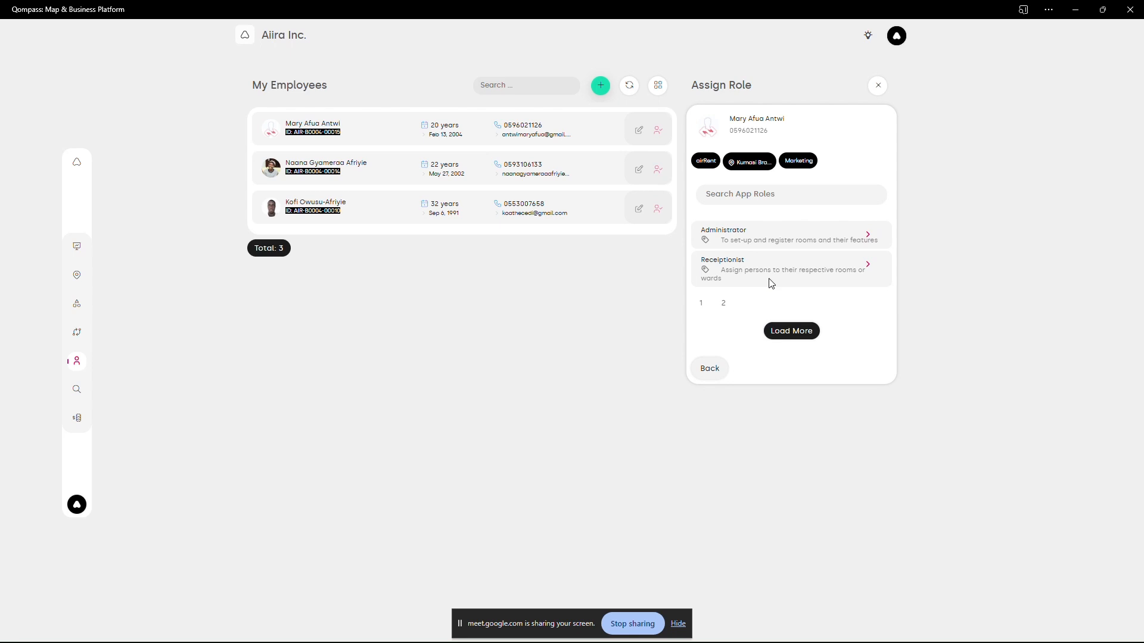
click(867, 234)
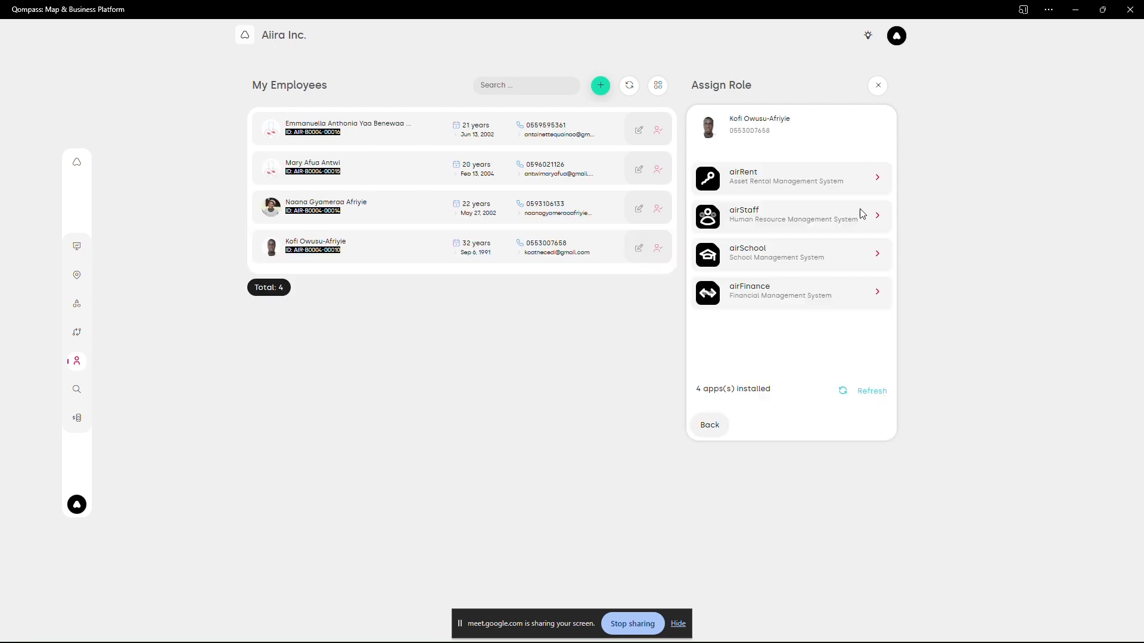
- Assign the last employee in the list the airRent Administrator role in the Kumasi Branch's Marketing department
click(876, 179)
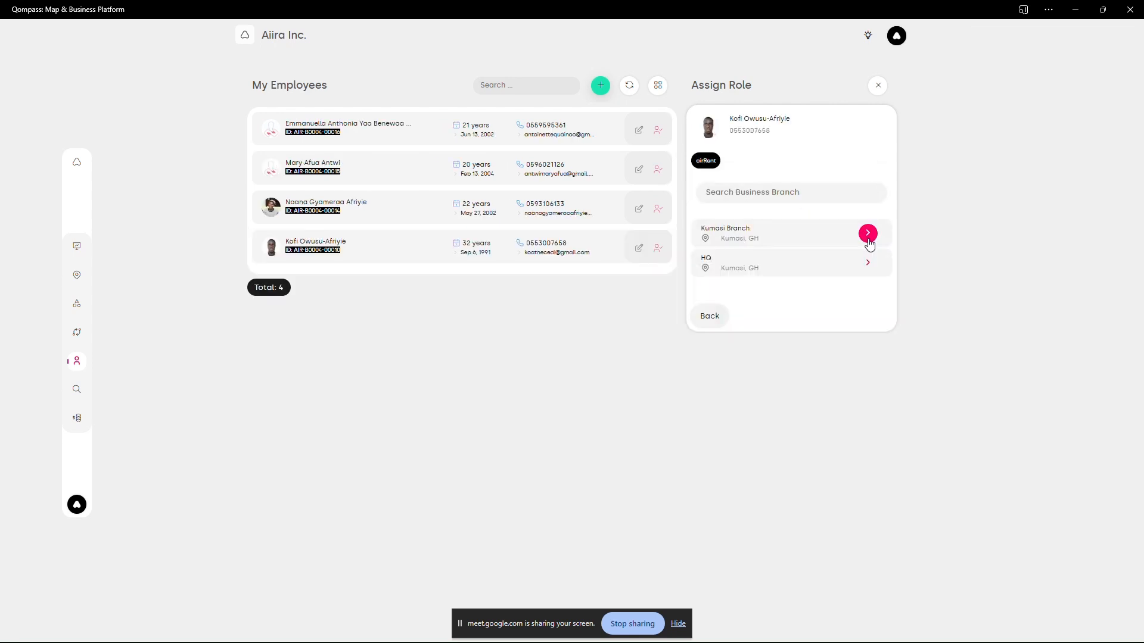
click(868, 239)
click(866, 236)
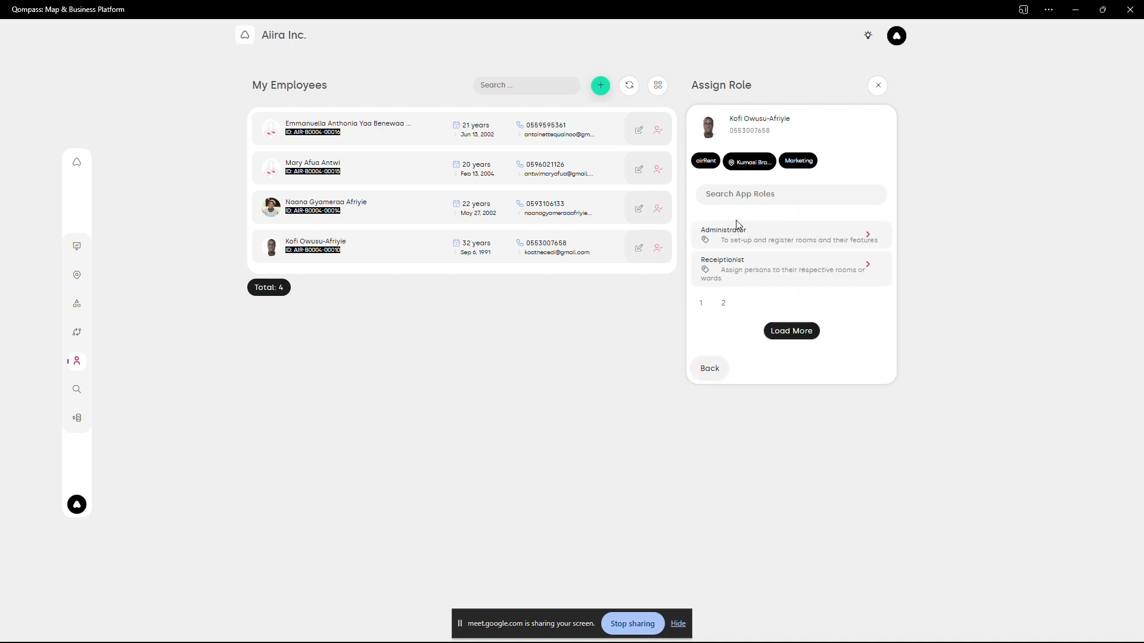
click(867, 236)
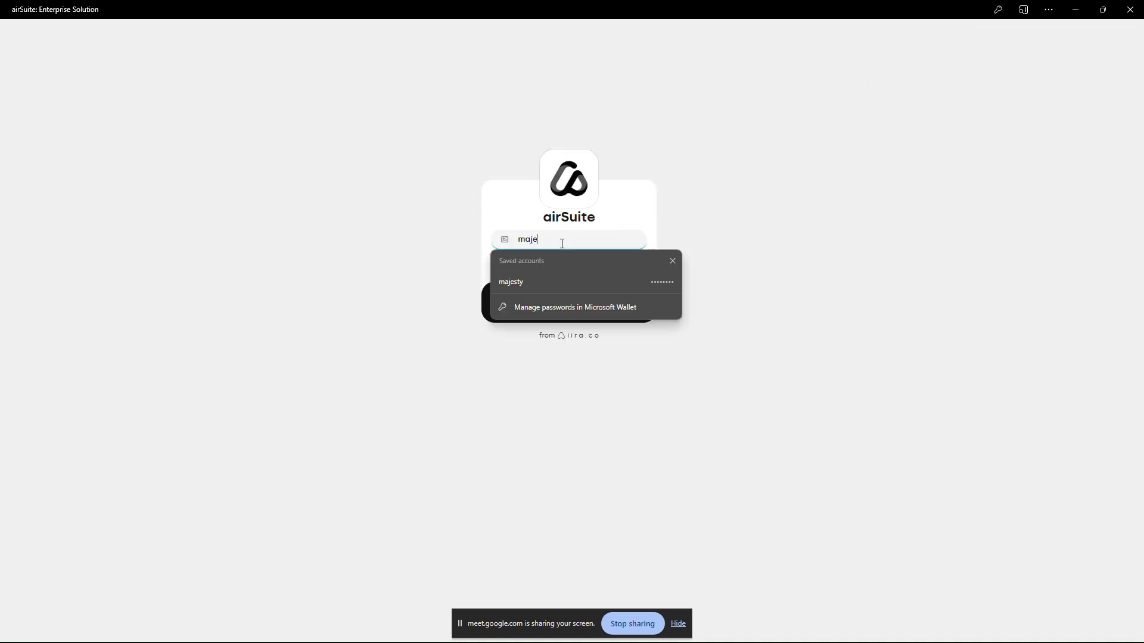
- Sign in to airSuite with the employee's e-mail address and account password
key(Tab)
text(••••••••)
key(Return)
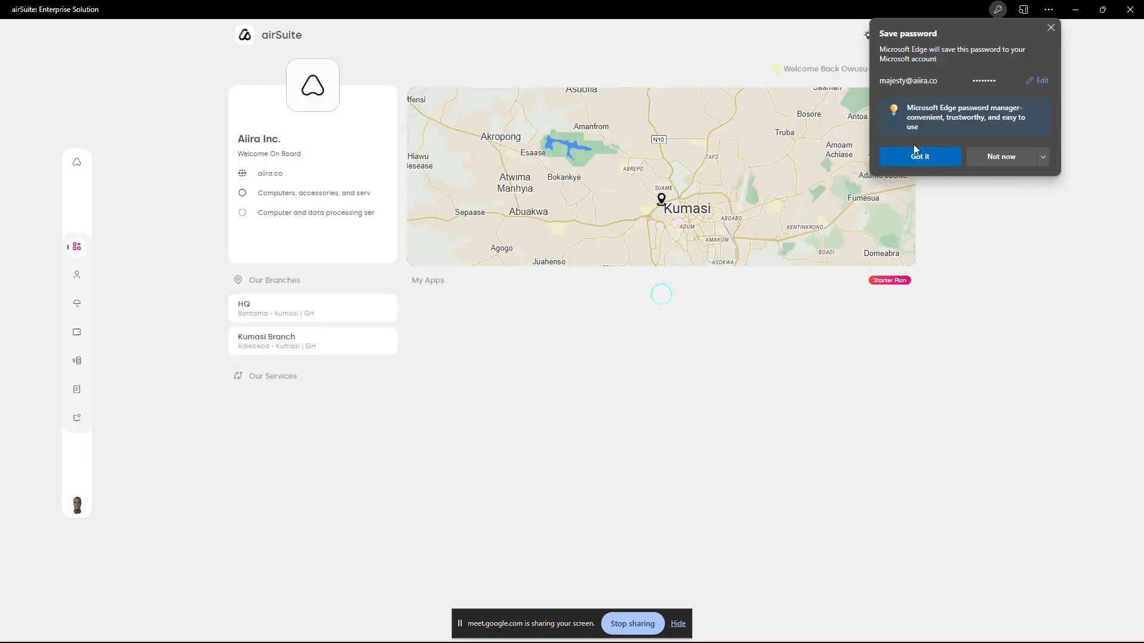
- Dismiss the save-password prompt and open airRent with Administrator access for the Kumasi Branch's Marketing department
click(1050, 28)
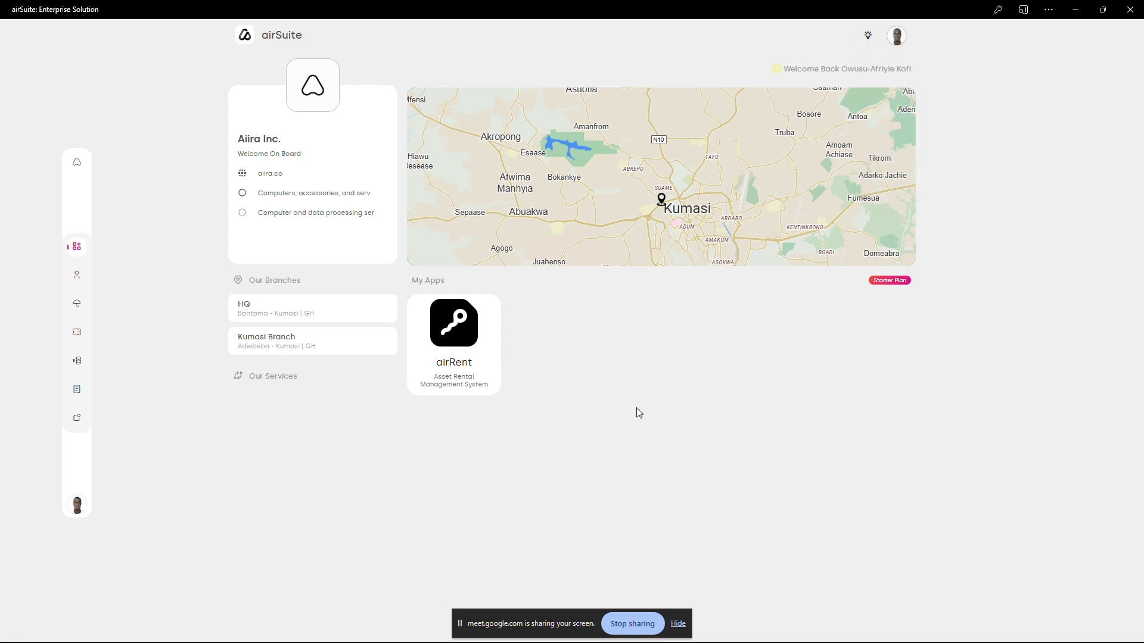
drag(843, 9, 851, 33)
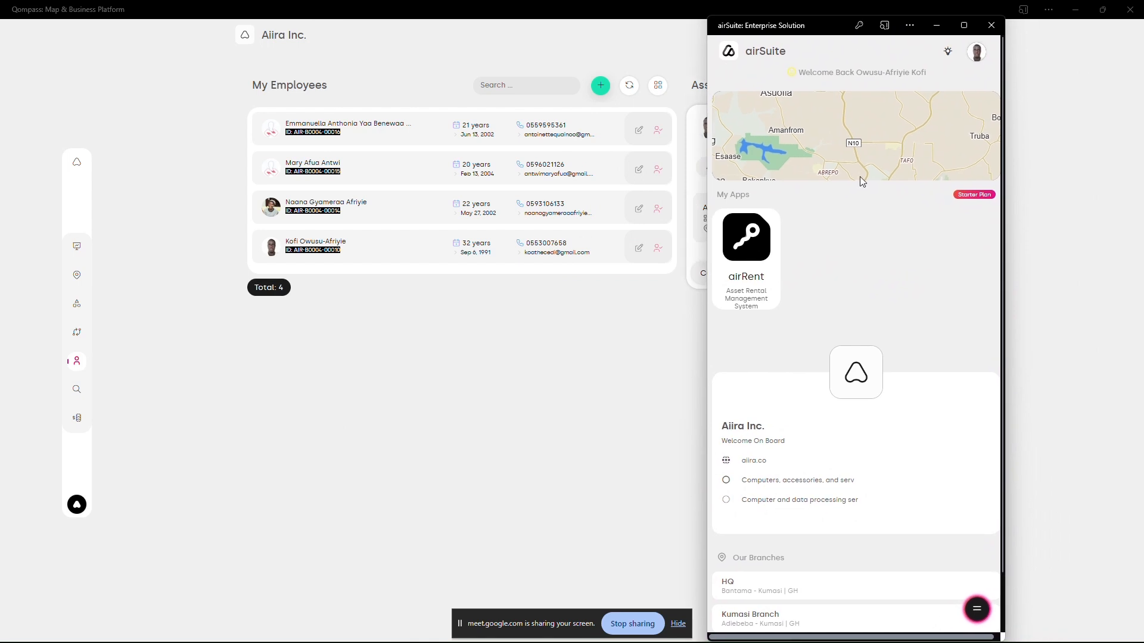
click(746, 260)
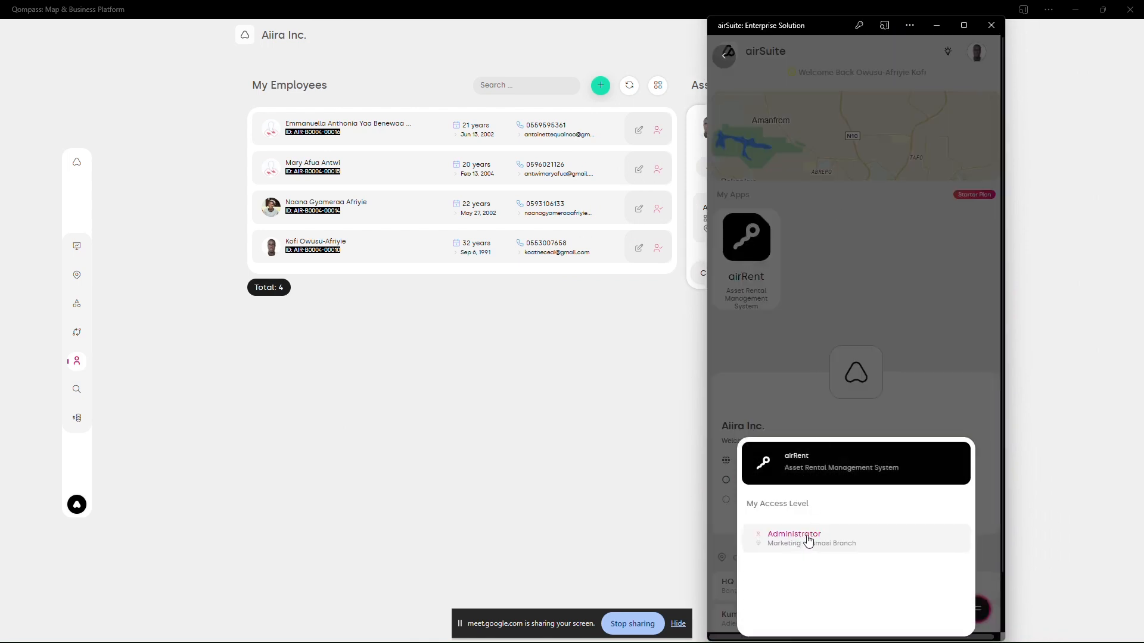
click(832, 306)
click(963, 25)
click(420, 337)
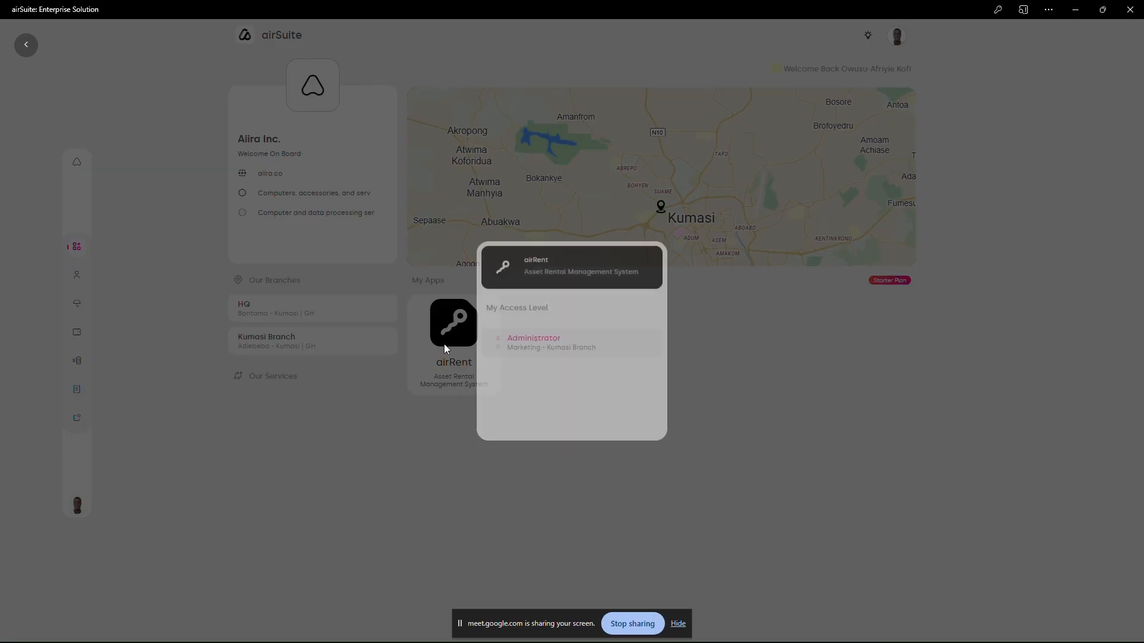
click(545, 331)
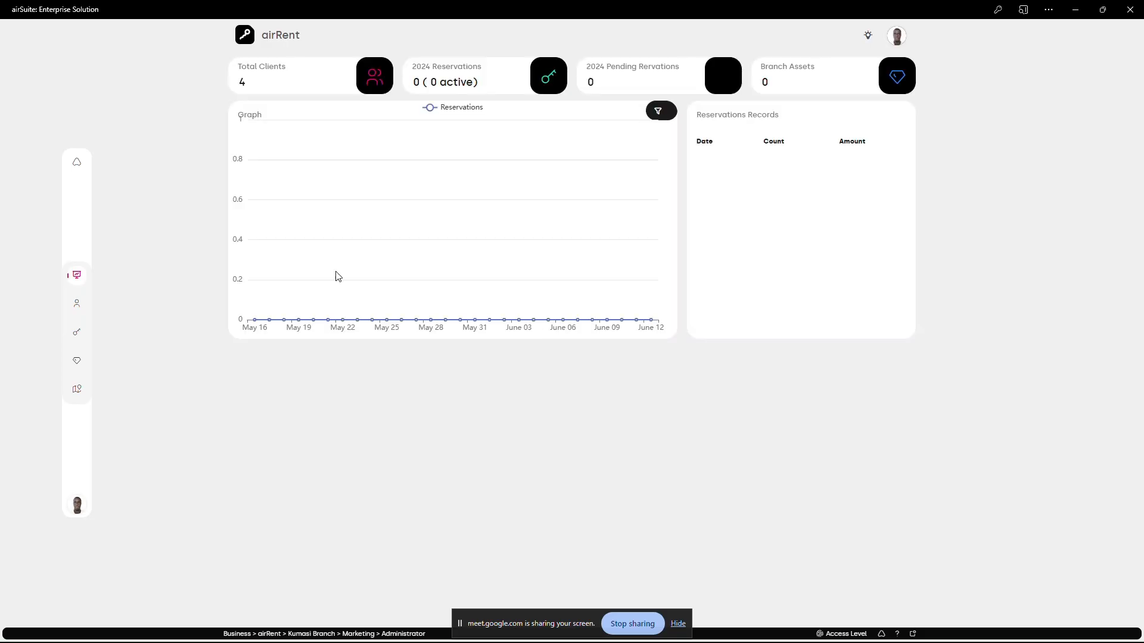
- Create a block named Default Block with the description 'default block' in Blocks/Wards/Hostels
click(80, 366)
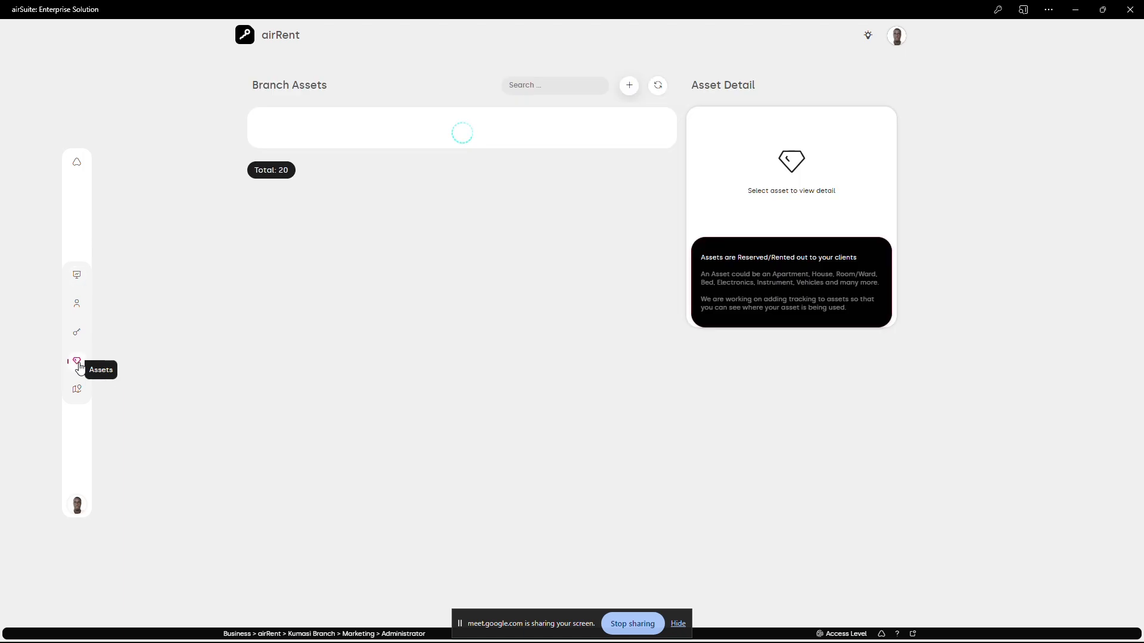
click(78, 398)
click(629, 86)
click(753, 135)
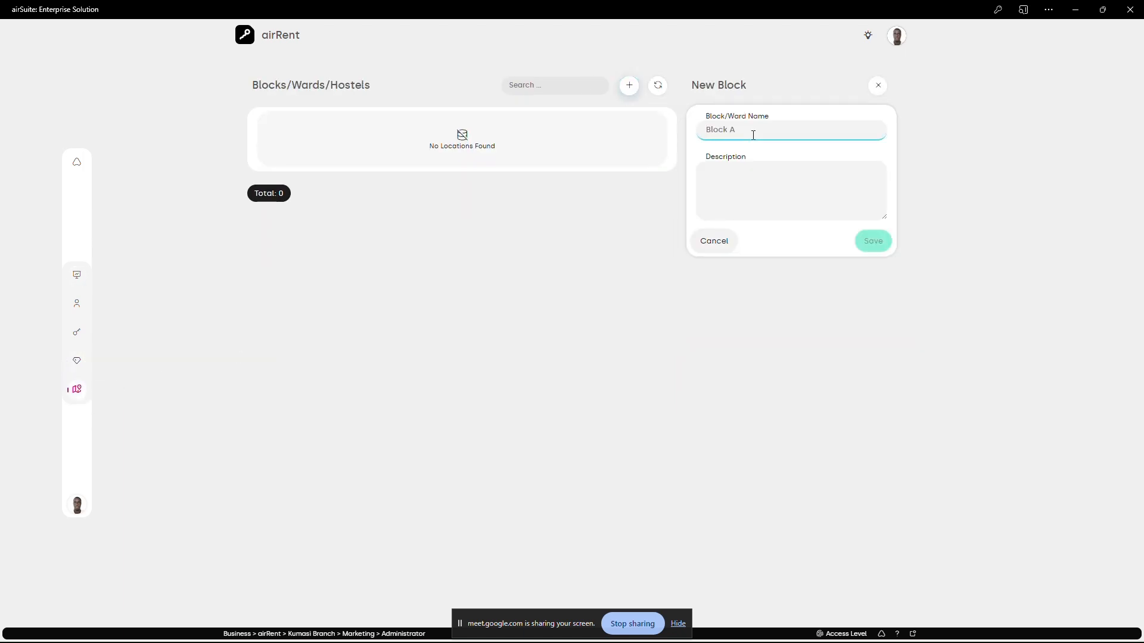
text(Bl)
key(BackSpace)
text(Default B)
click(739, 190)
text(default block)
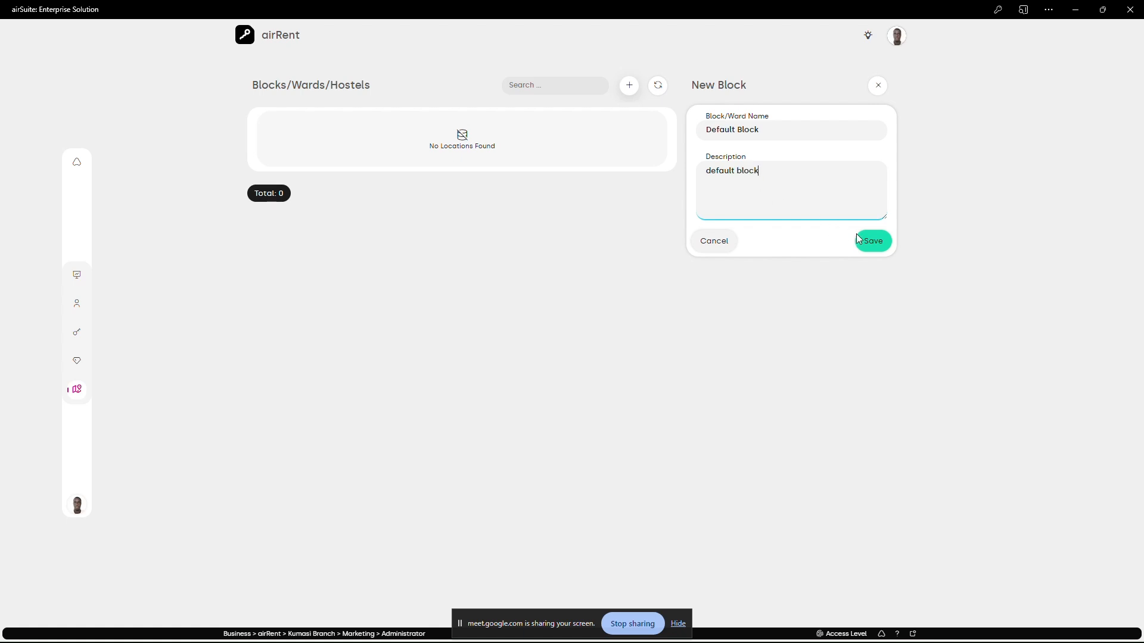
click(858, 239)
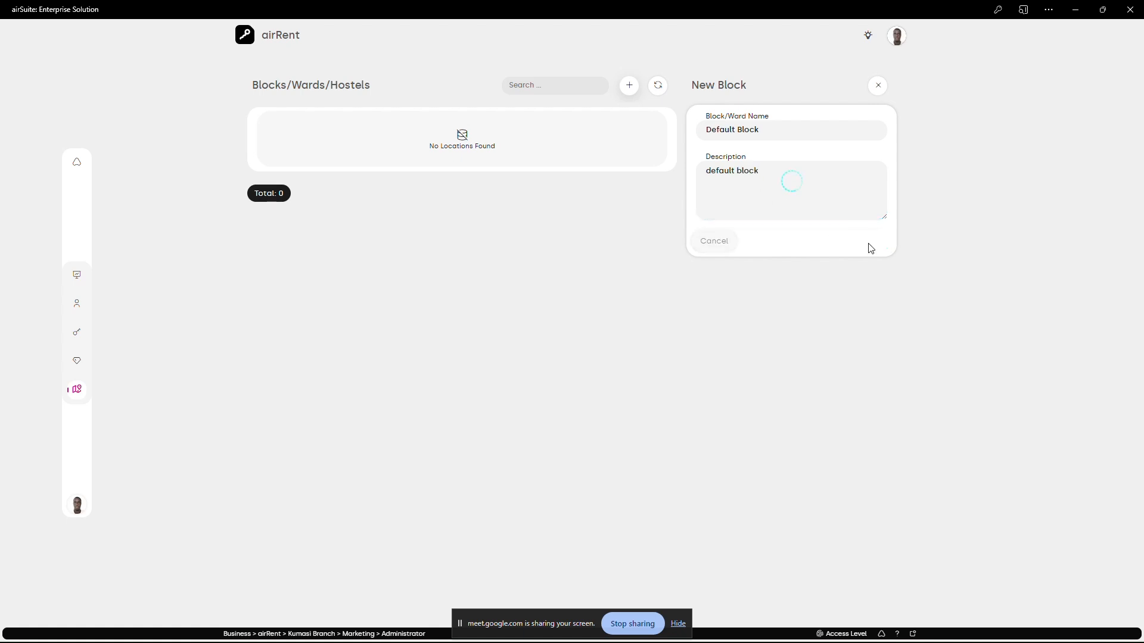
- Add a section named Anex with the value 124 to Default Block
click(659, 135)
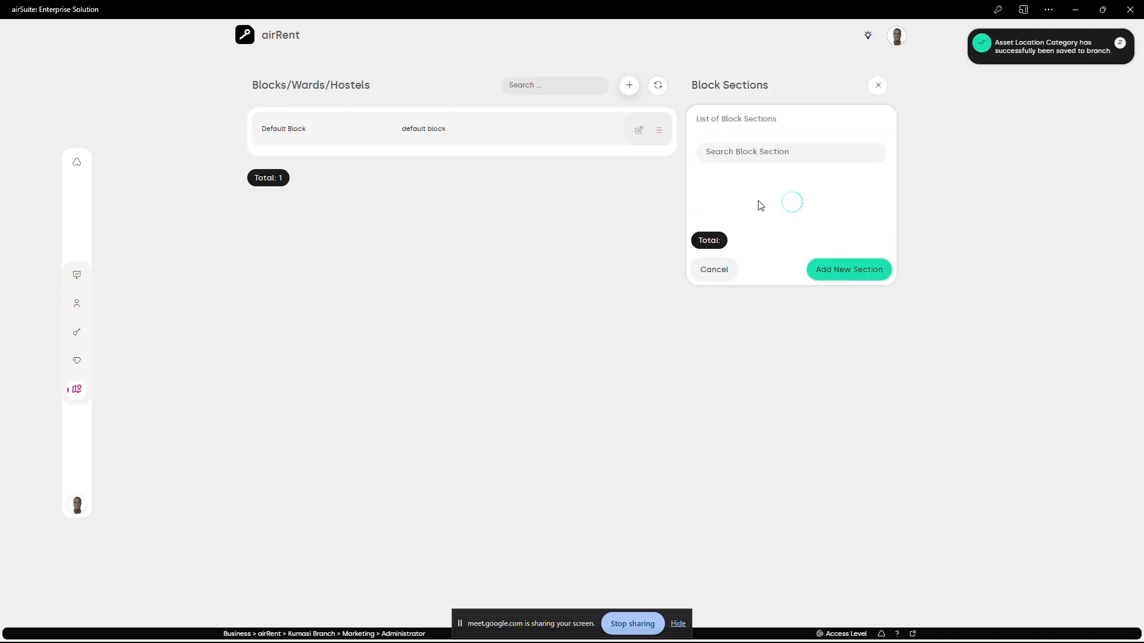
click(826, 331)
click(550, 324)
text(Ax)
key(Tab)
text(124)
click(637, 390)
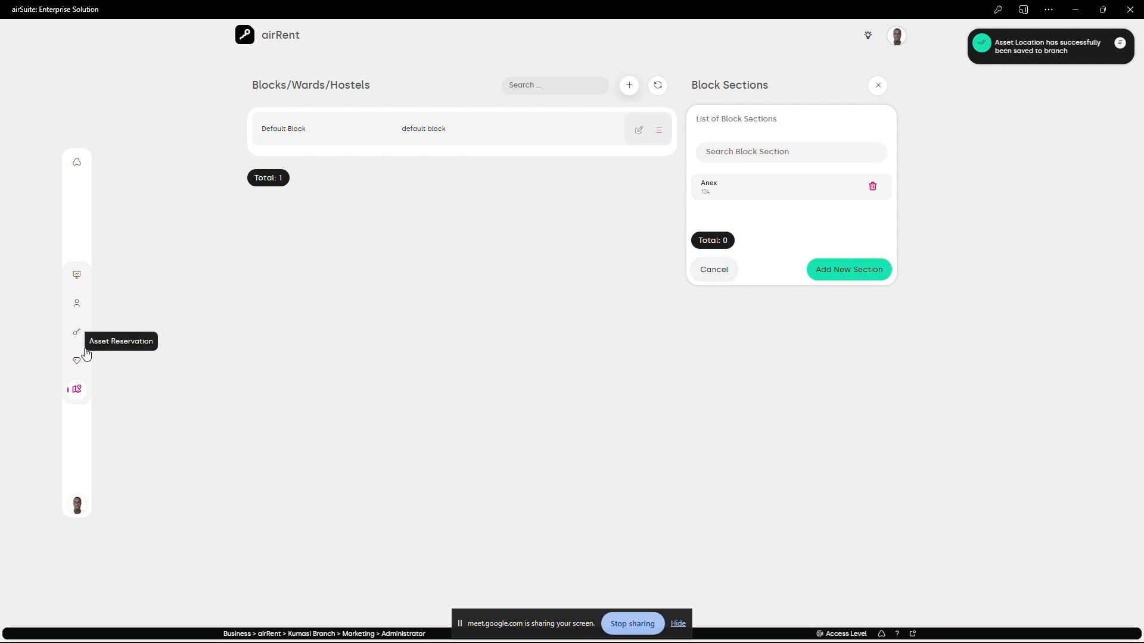
- Examine the persons list and the fields of the new branch asset form, closing the form without saving
click(77, 303)
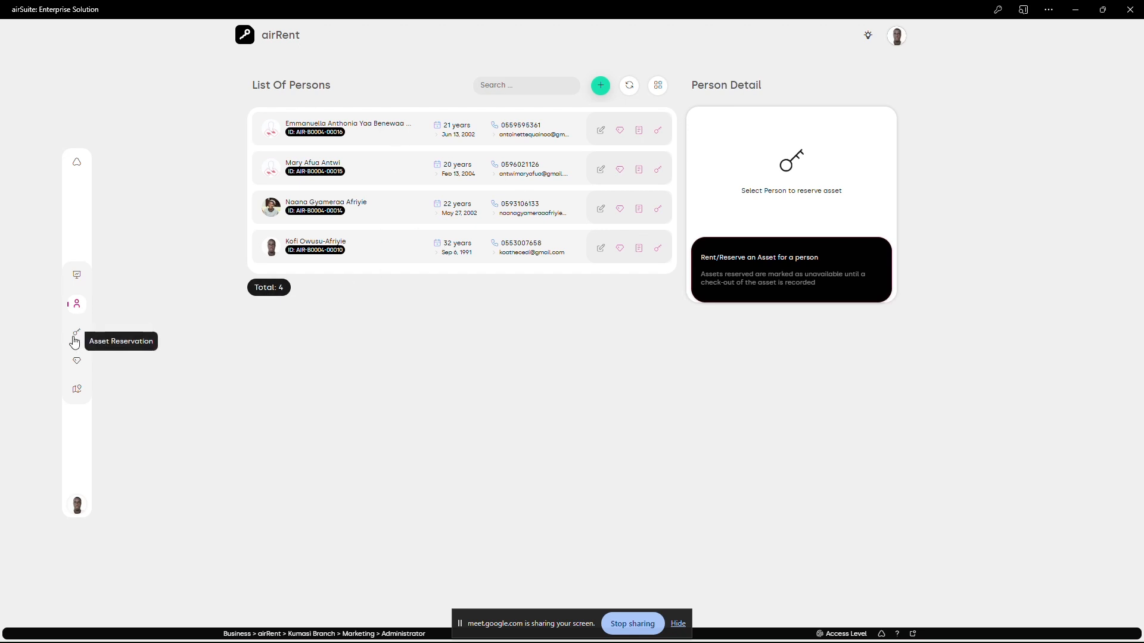
click(77, 363)
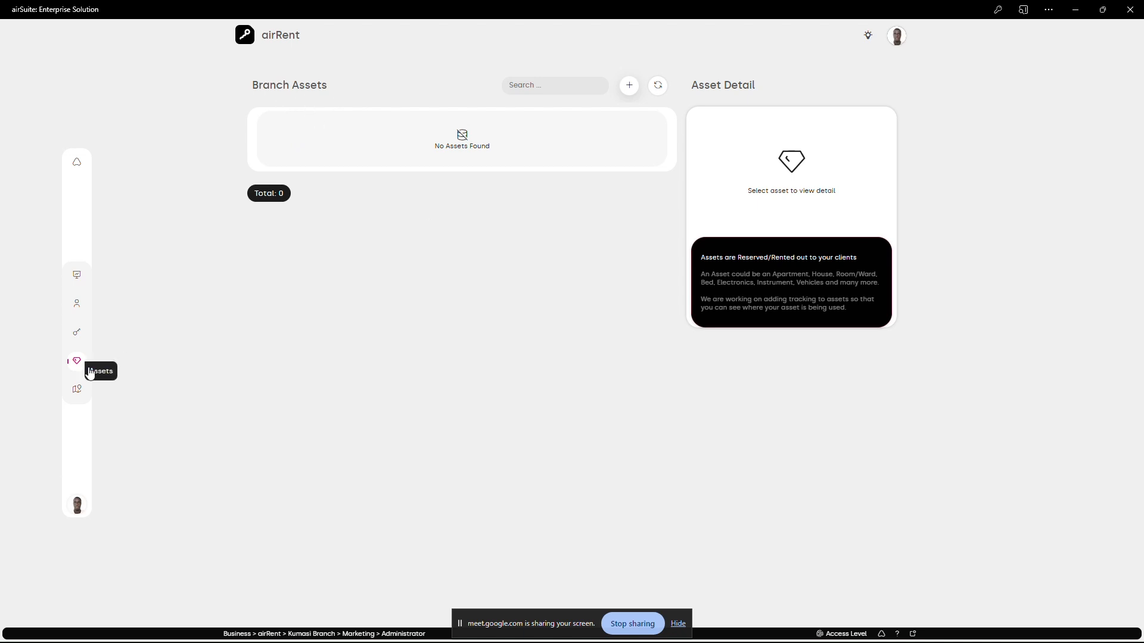
click(629, 87)
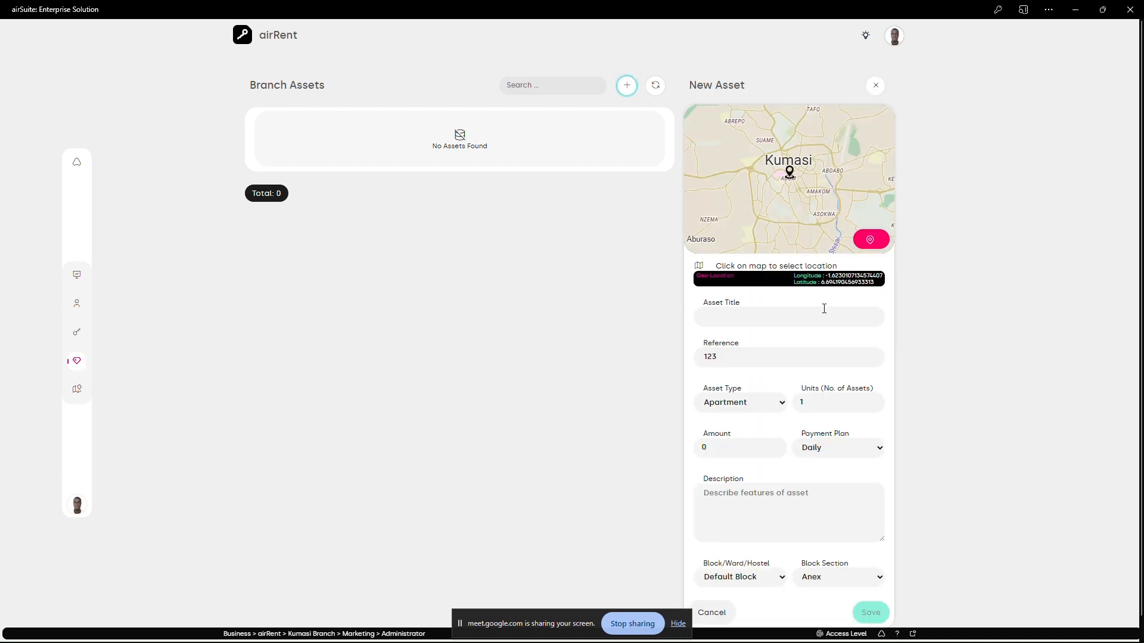
scroll(825, 312, down, 1)
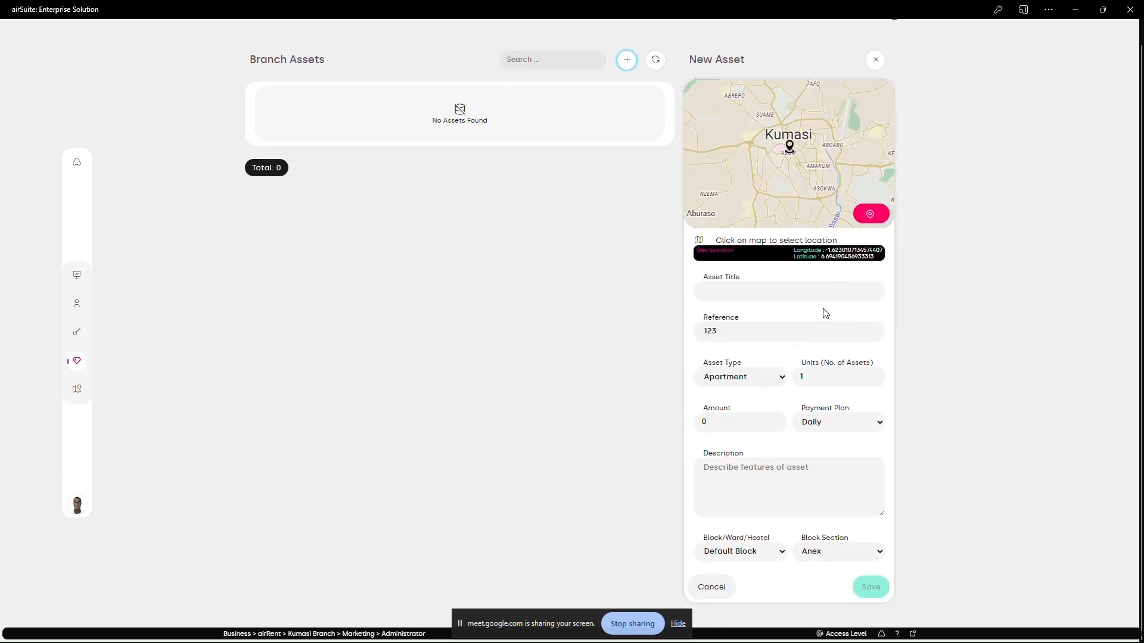
click(771, 381)
click(500, 308)
click(801, 514)
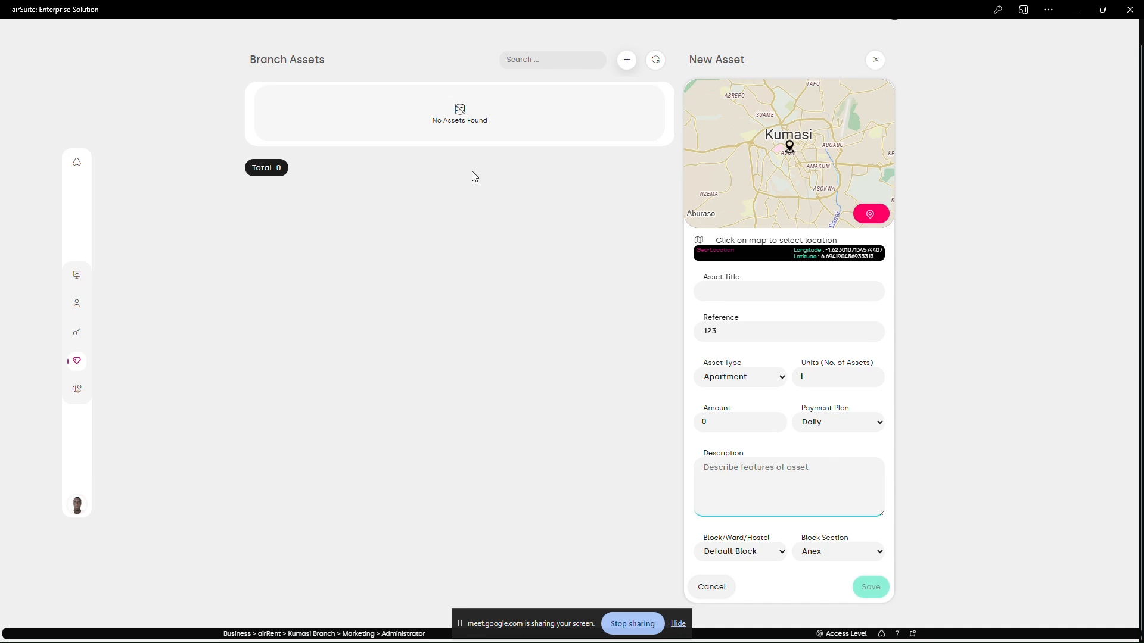
click(875, 60)
- Examine the basic, contact and residential fields of the new person registration form and cancel it
click(76, 311)
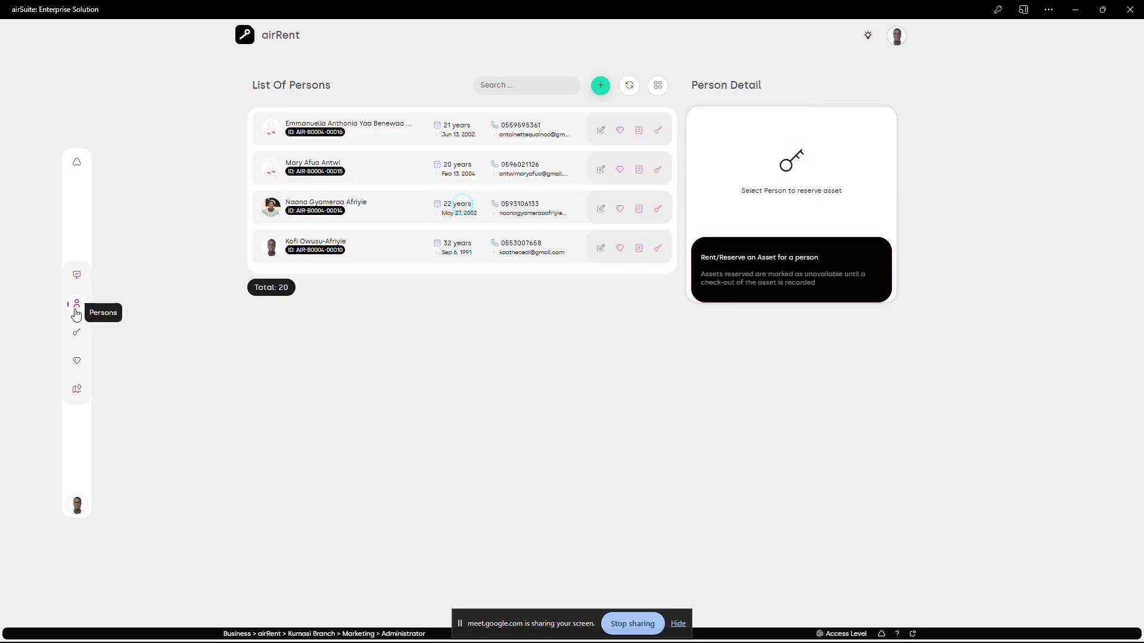
click(600, 85)
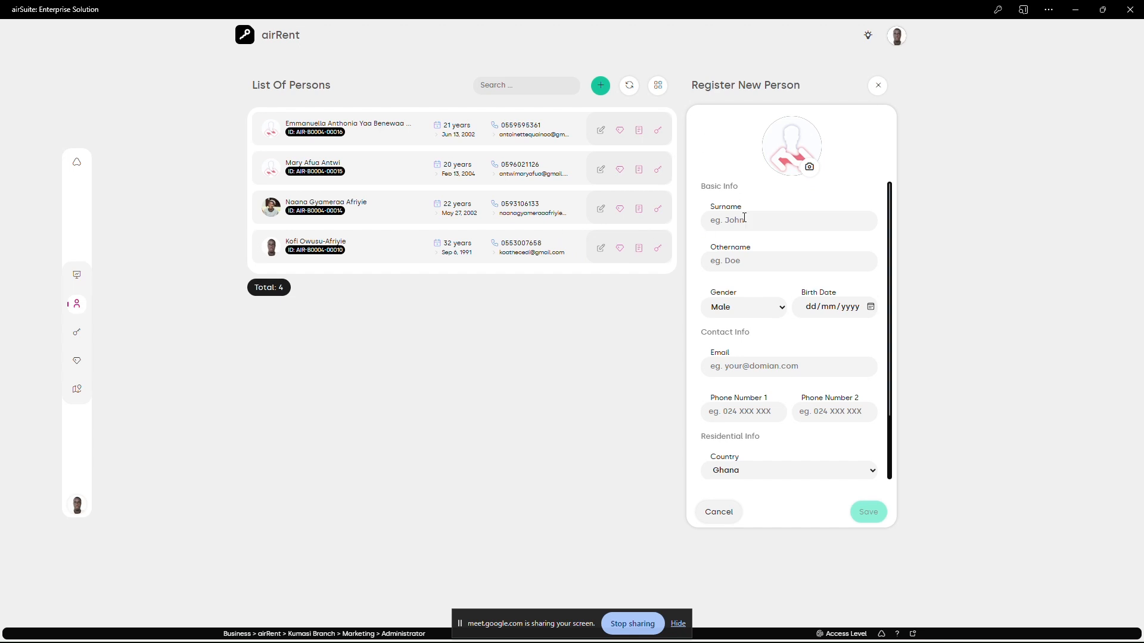
scroll(772, 324, down, 1)
scroll(776, 322, up, 1)
click(741, 373)
click(779, 411)
scroll(762, 451, down, 1)
scroll(758, 436, up, 1)
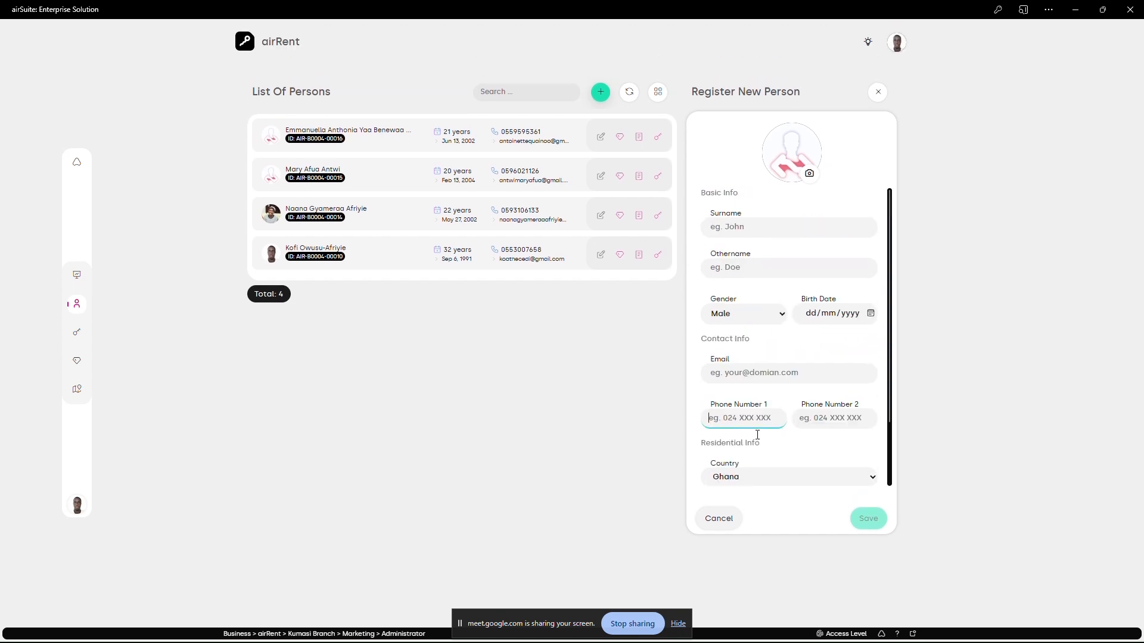
click(719, 512)
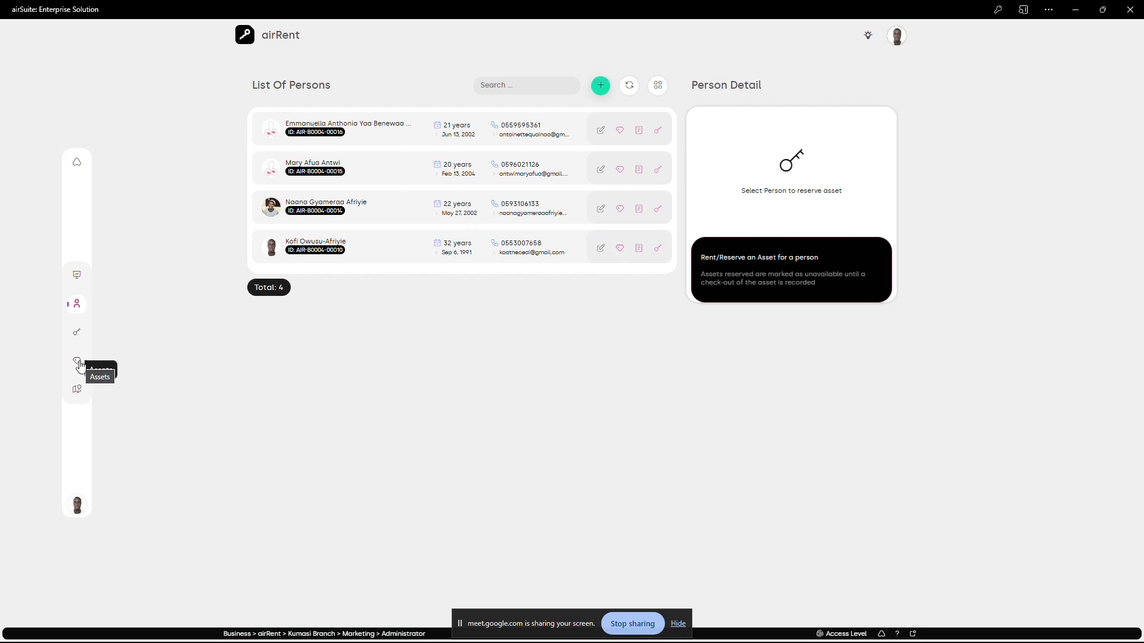
- Start a new asset for the last person in the list, titled One Bedroom, with reference 123 and asset type Apartment
click(621, 252)
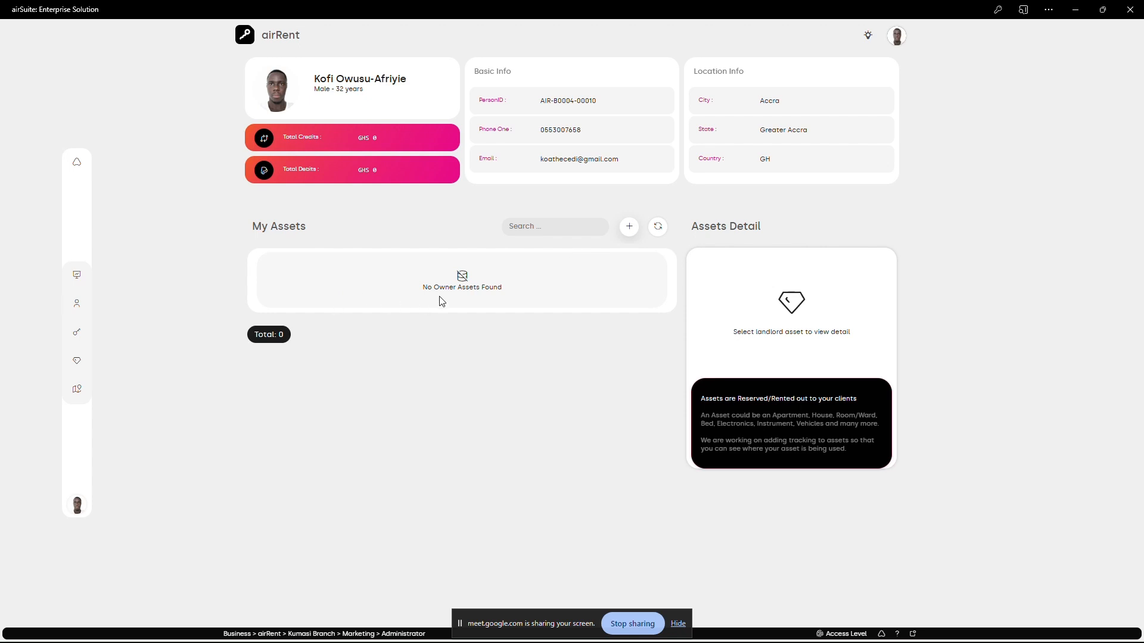
click(629, 227)
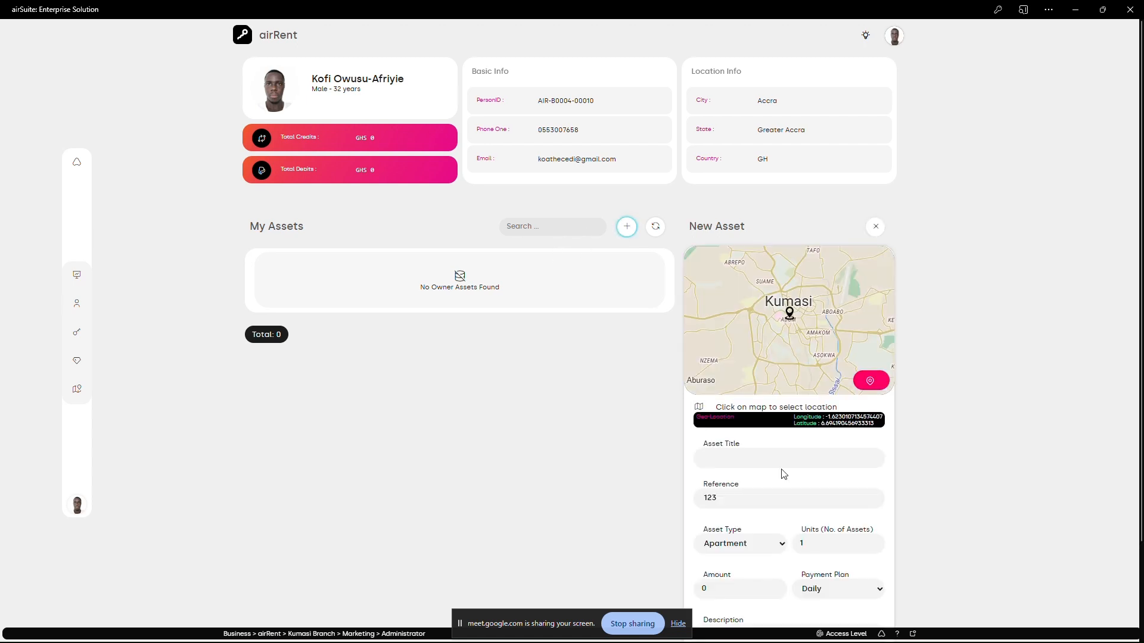
scroll(813, 515, down, 2)
scroll(813, 515, down, 1)
click(753, 339)
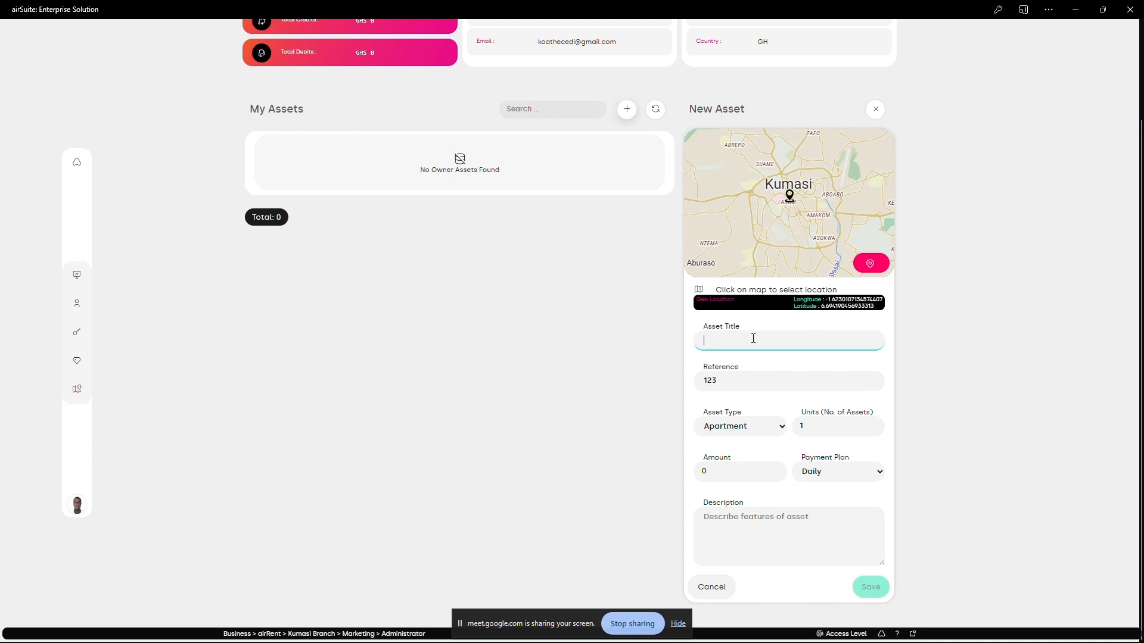
text(One Bedroom)
double_click(723, 384)
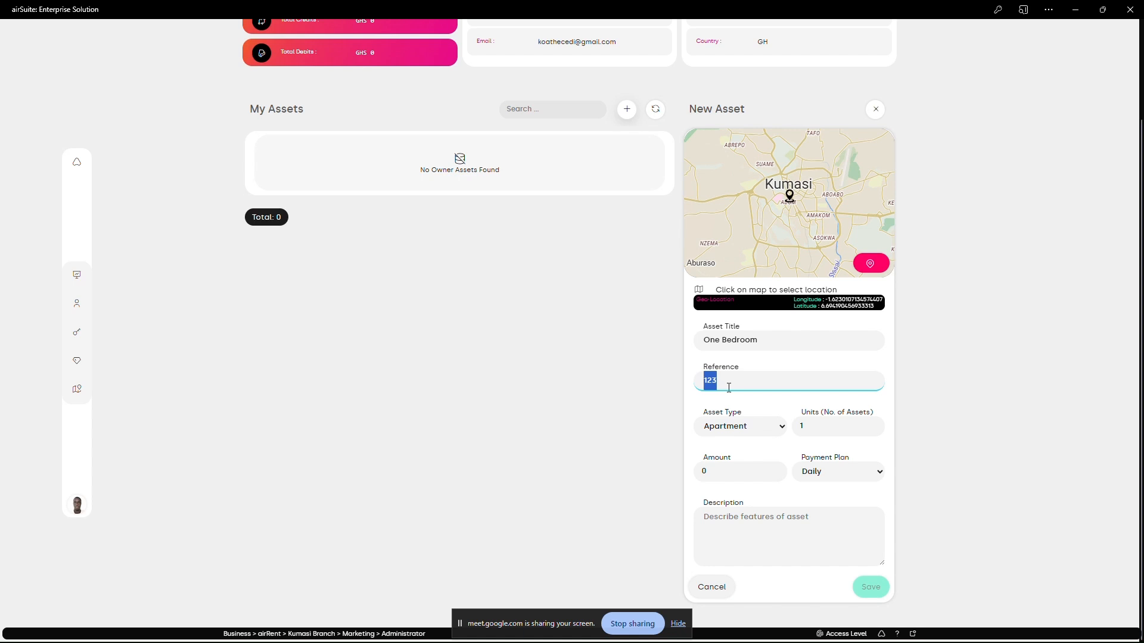
click(768, 428)
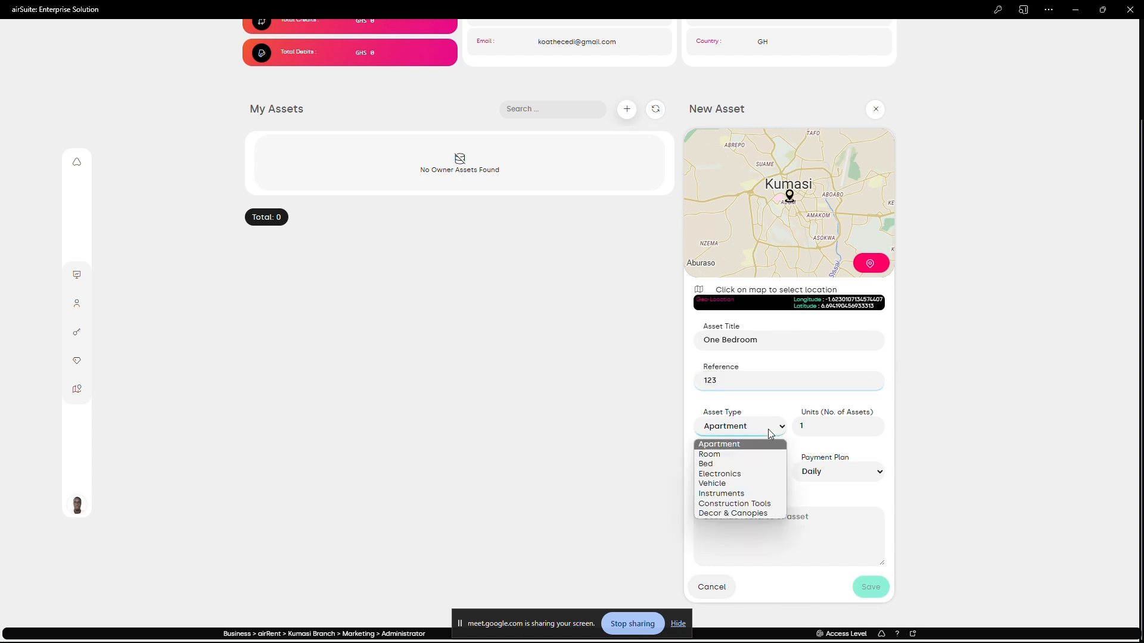
click(735, 445)
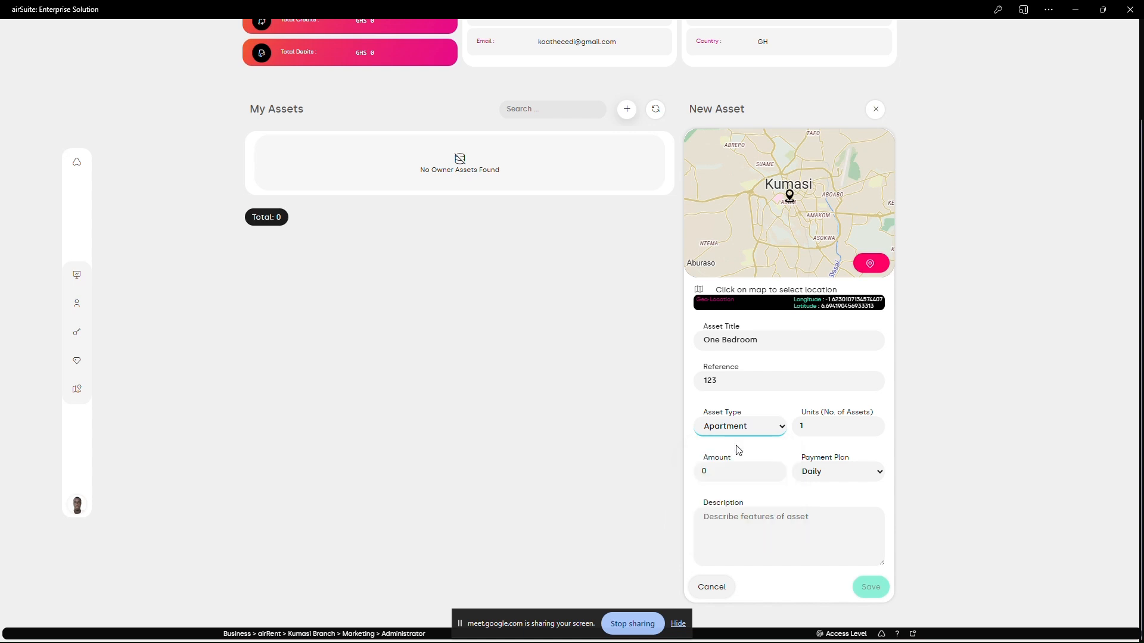
- Set the new asset's units to 3 and extend its title to 'One Bedroom, With Toilet & Bath'
click(816, 429)
scroll(506, 286, up, 2)
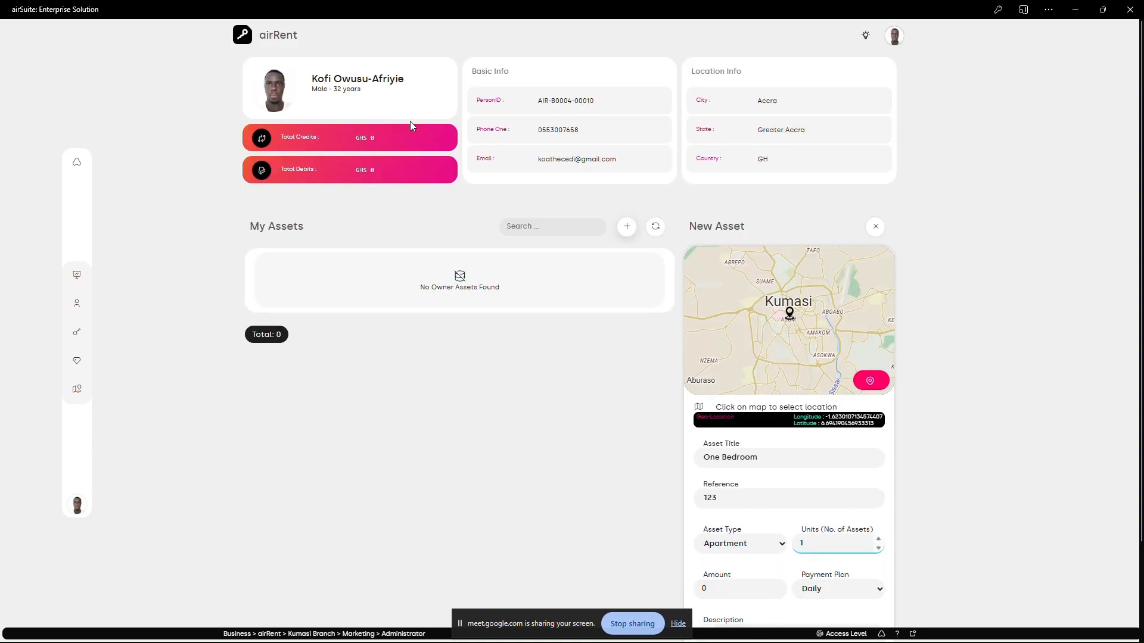
scroll(803, 479, down, 2)
click(774, 345)
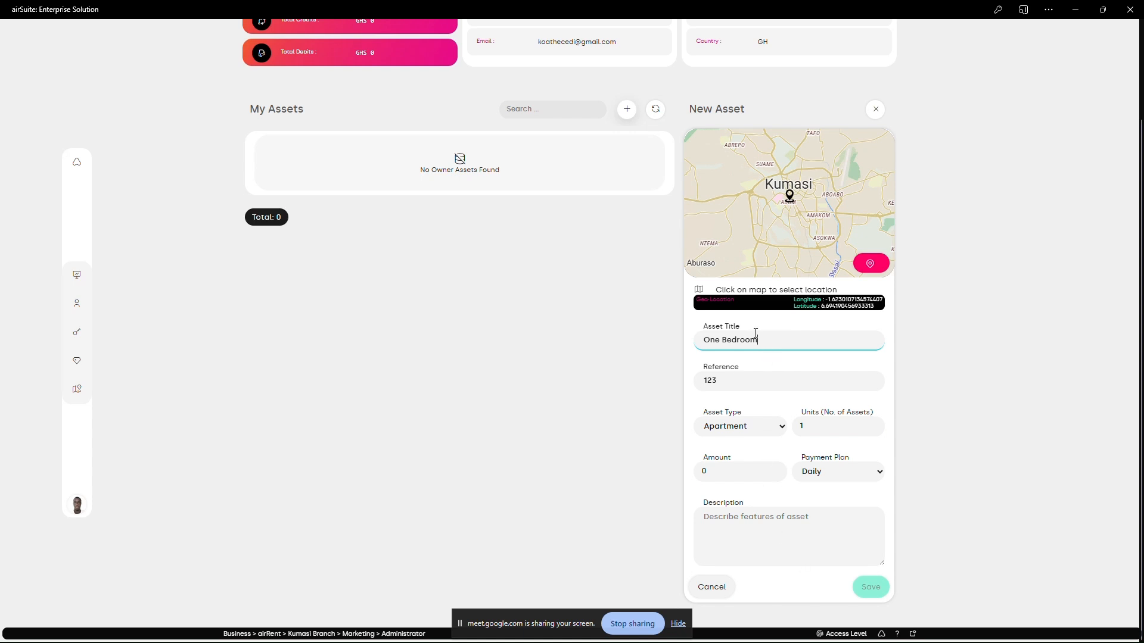
click(810, 425)
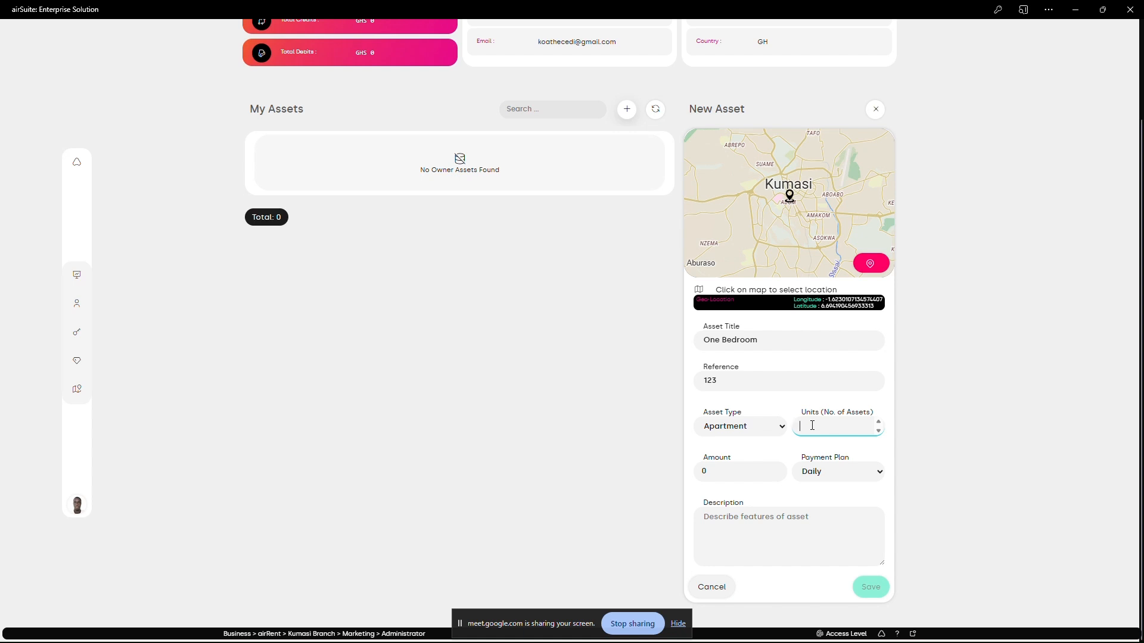
click(772, 340)
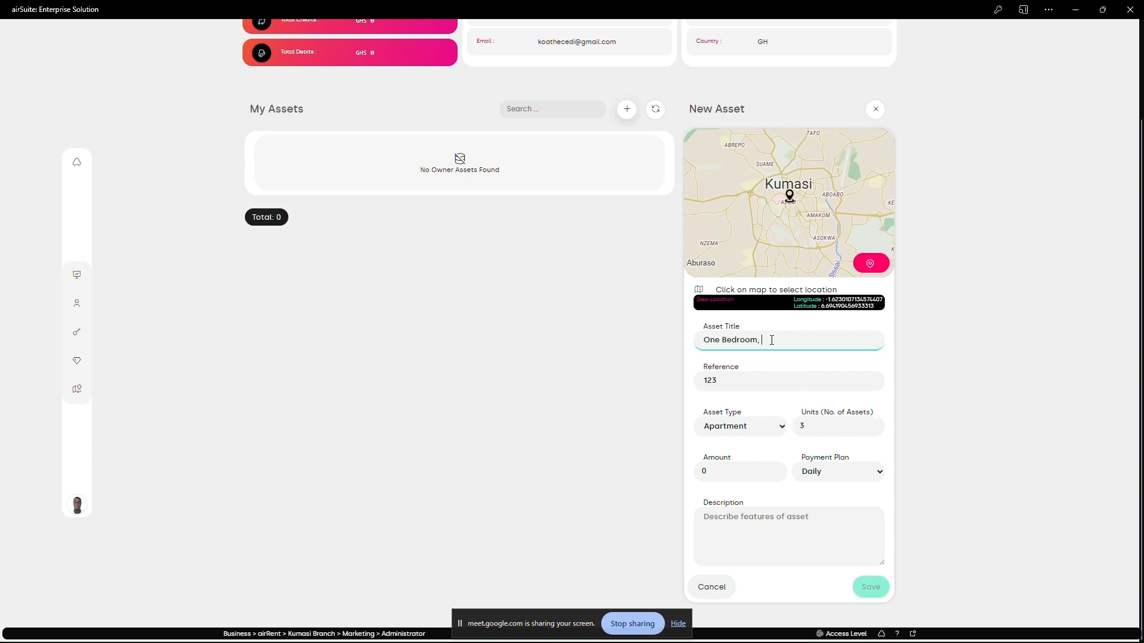
text(, With Toilet & Bath)
scroll(733, 500, down, 1)
scroll(732, 501, up, 1)
click(814, 425)
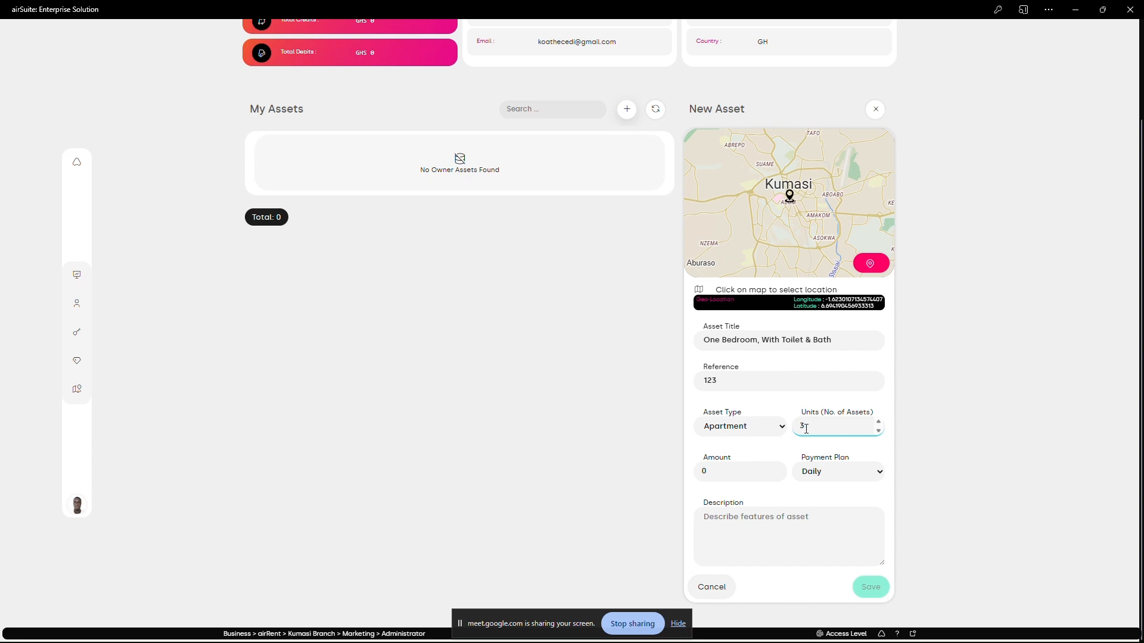
triple_click(852, 337)
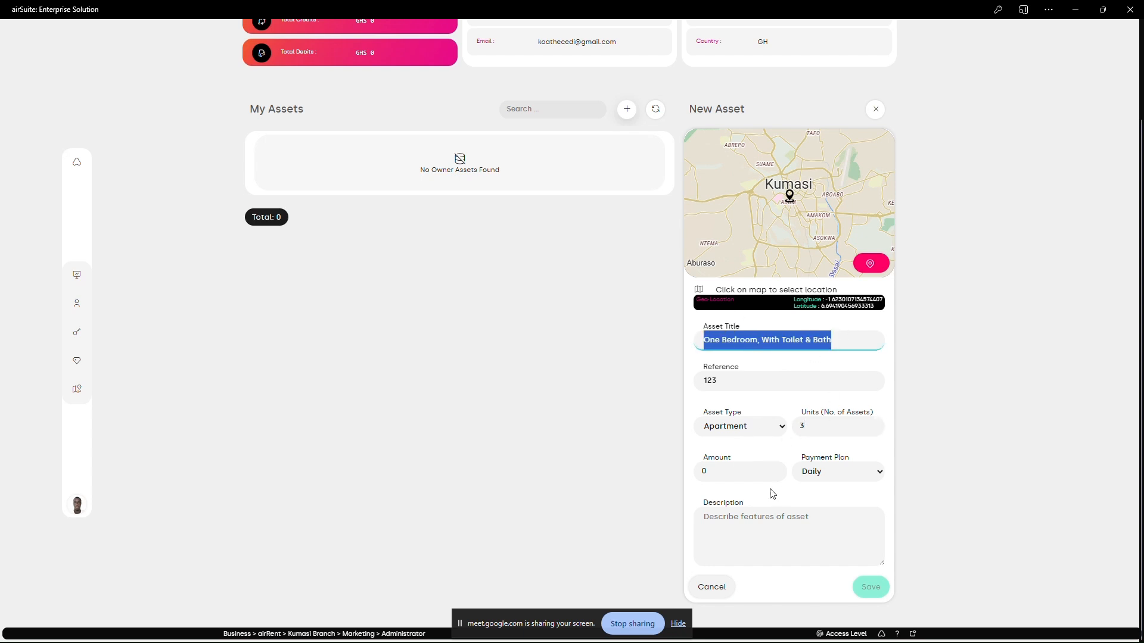
- Set the new asset's amount to 200 and its payment plan to Monthly
click(728, 470)
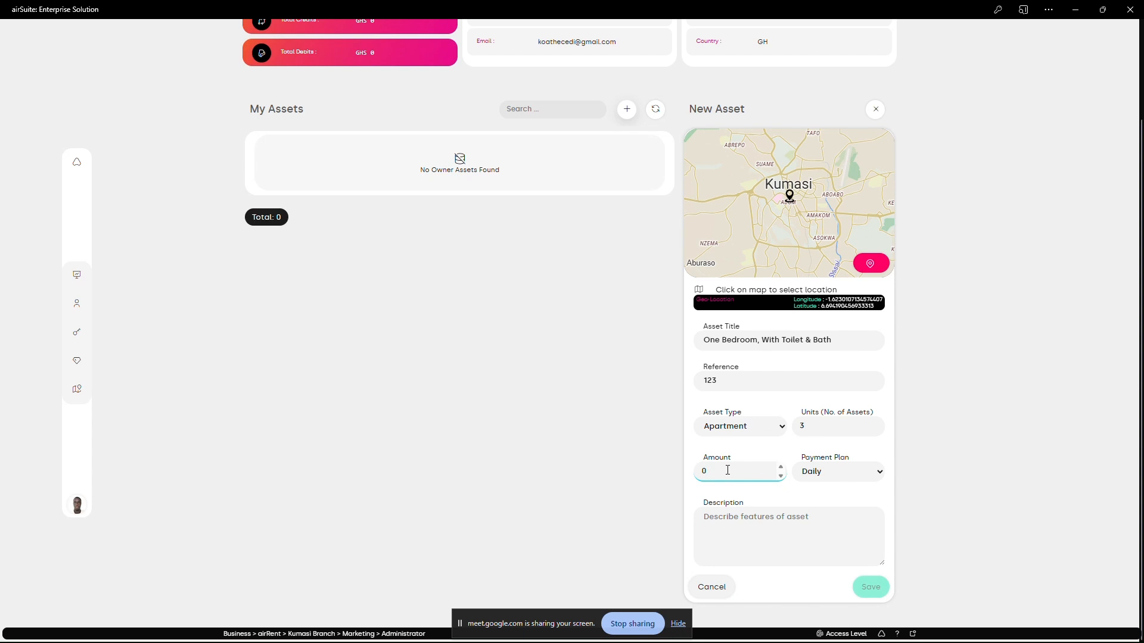
text(200)
click(806, 471)
click(824, 507)
click(828, 474)
click(813, 488)
scroll(512, 245, up, 2)
scroll(435, 429, down, 2)
click(741, 471)
click(840, 480)
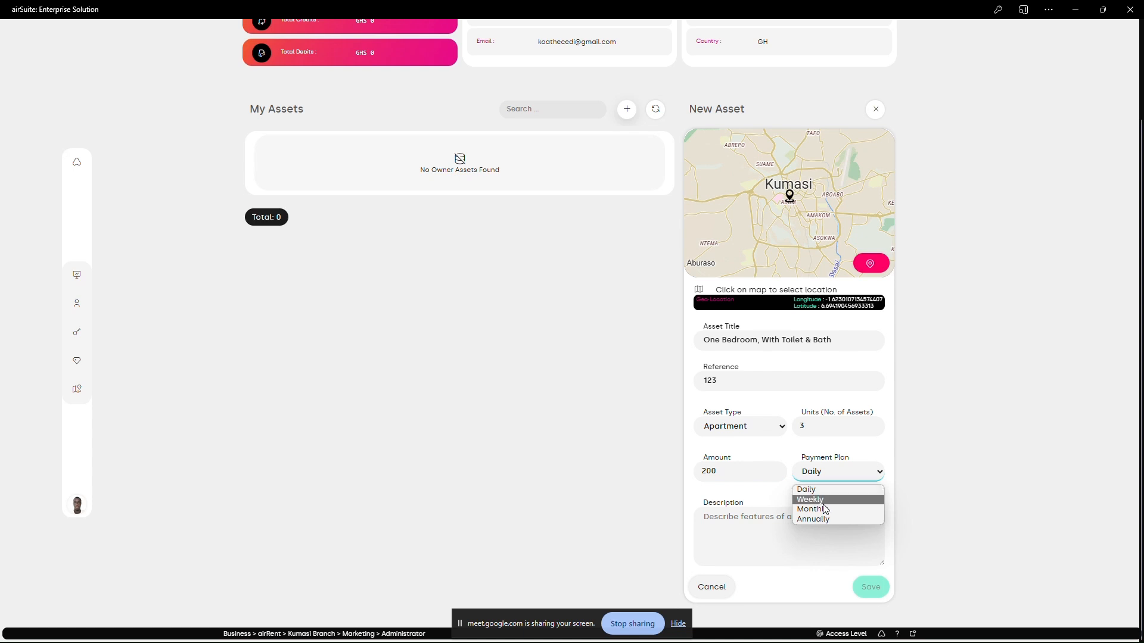
click(823, 508)
- Describe the new asset over several lines as having toilet & bath in the room, a balcony, tiles in the rooms and POP
click(796, 526)
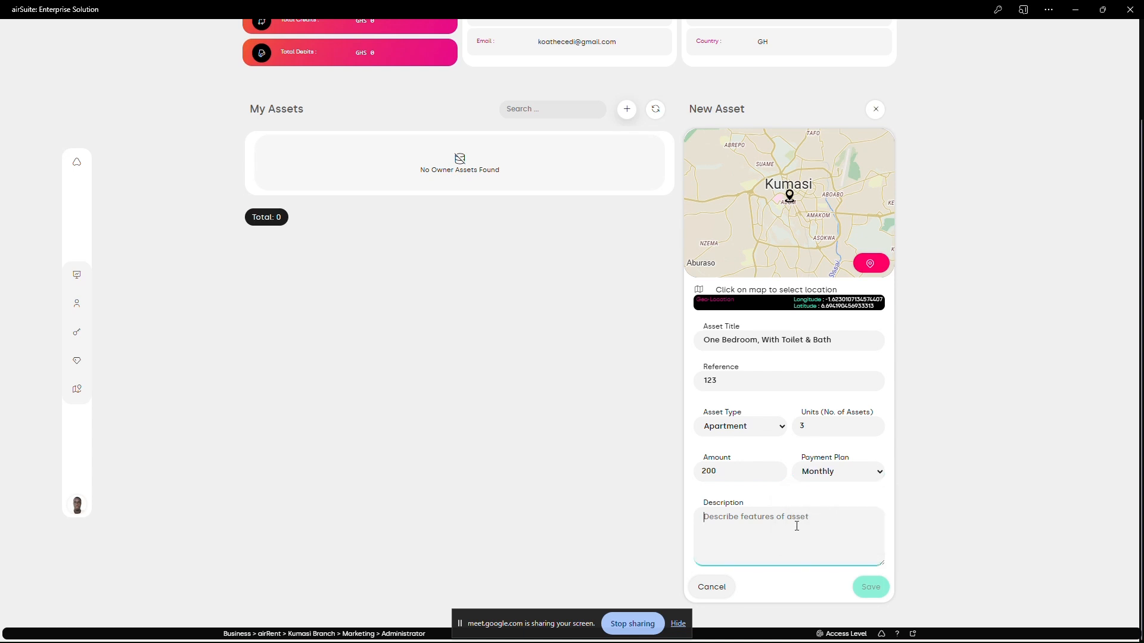
text(Hasd)
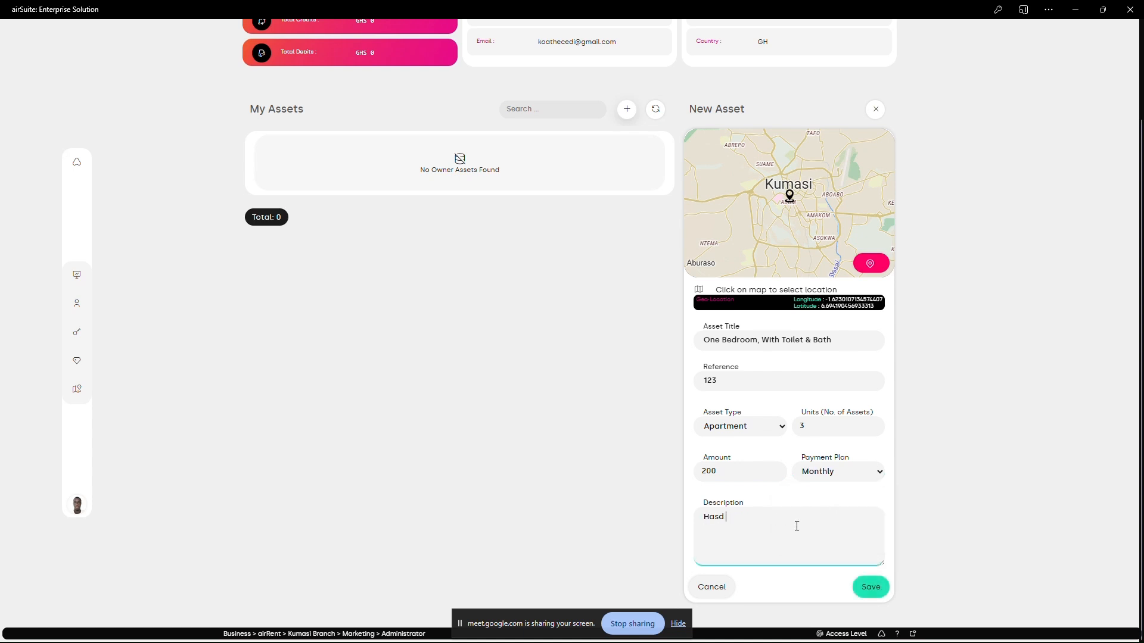
key(BackSpace)
text( Toilet & bath in the room.)
key(Return)
text(Has a)
text( balcony )
text(Tiles)
text( imn rooms,)
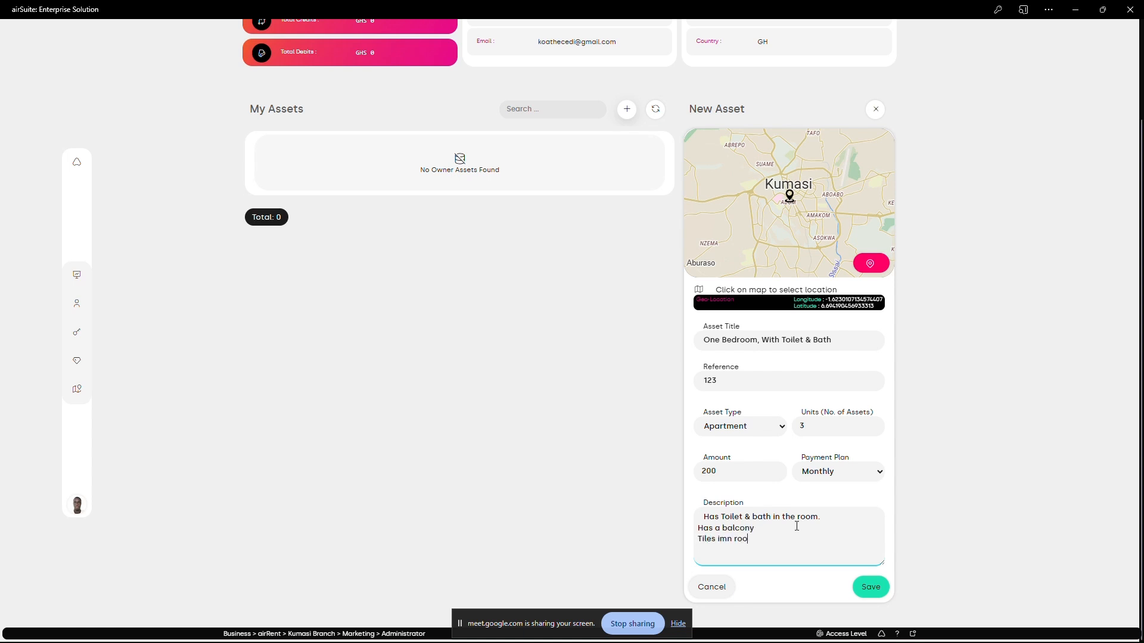
key(Return)
text(POP)
drag(730, 557, 694, 520)
- Switch to the Qompass map and look through its list of available rentals
click(433, 634)
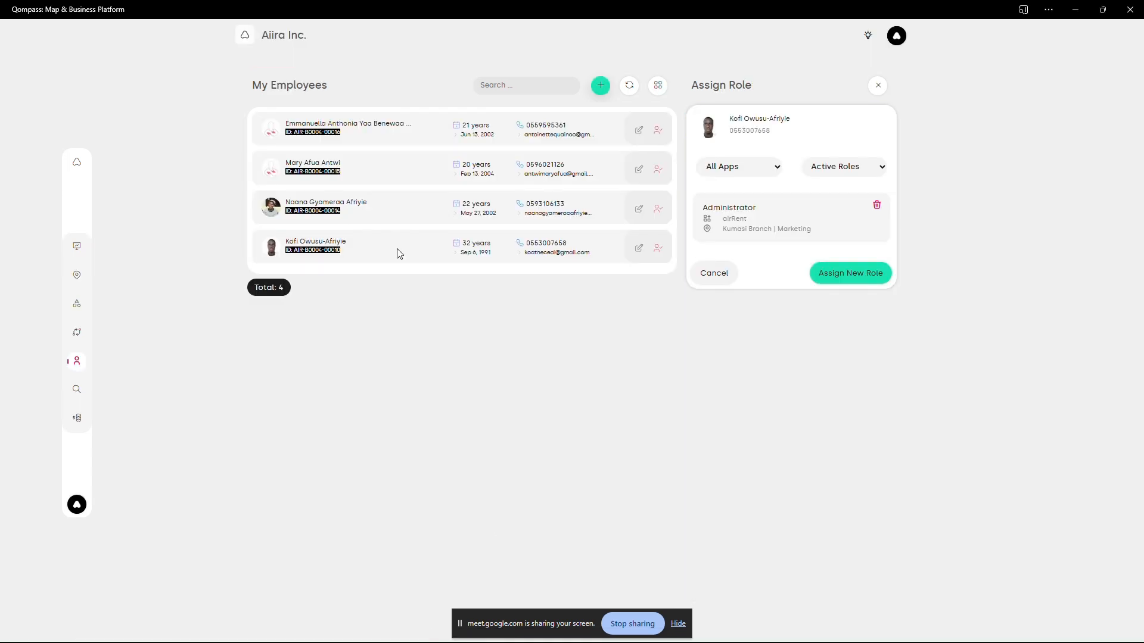
click(76, 162)
click(1058, 276)
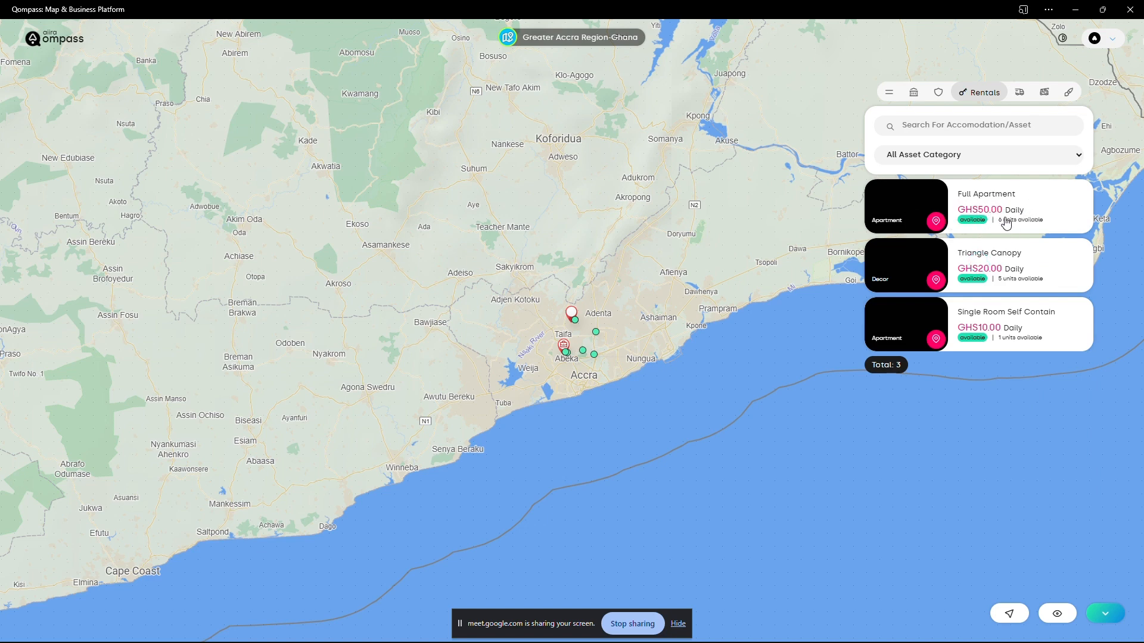
click(1006, 223)
scroll(978, 404, down, 1)
scroll(970, 417, up, 1)
- Switch back to airSuite and correct the misspelled word 'imn' in the asset description to 'in'
key(alt+Tab)
click(722, 541)
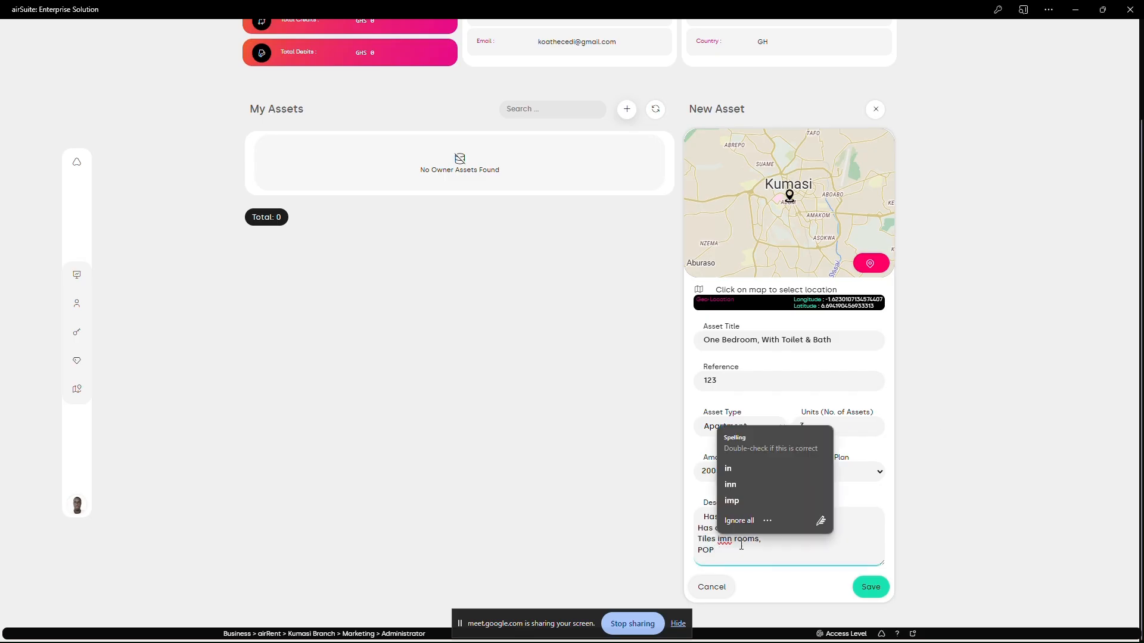
click(728, 469)
scroll(734, 547, up, 1)
scroll(734, 547, down, 1)
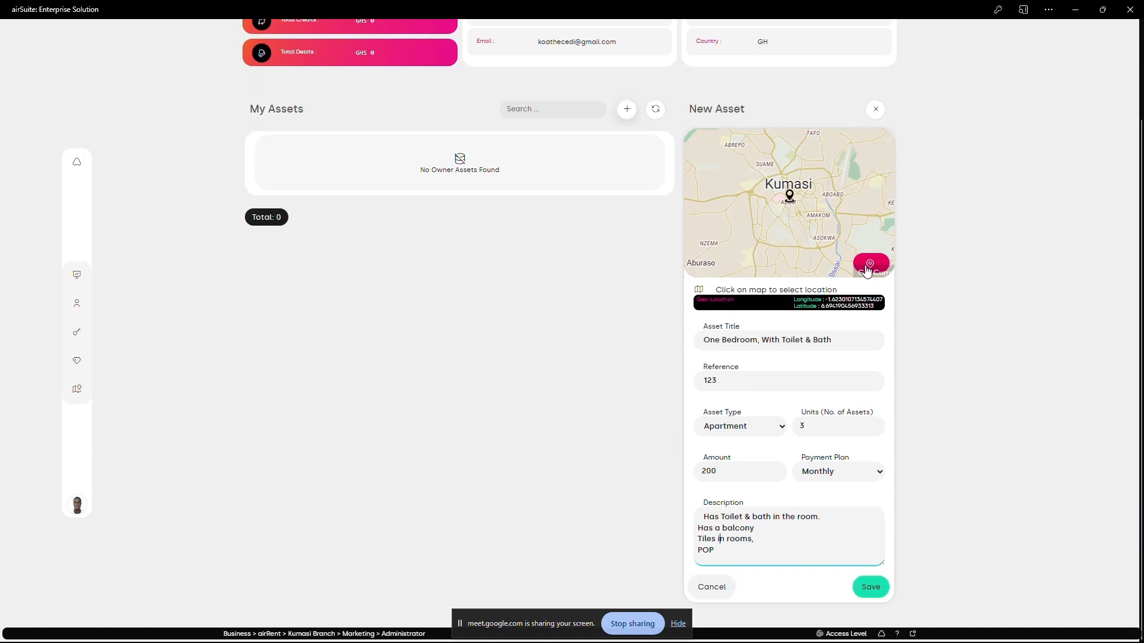
- Set the new asset's geo location to the current position, and save the asset and refresh the owner's asset list
mouse_move(785, 218)
mouse_down()
mouse_move(754, 248)
mouse_move(782, 204)
mouse_up()
scroll(781, 215, up, 3)
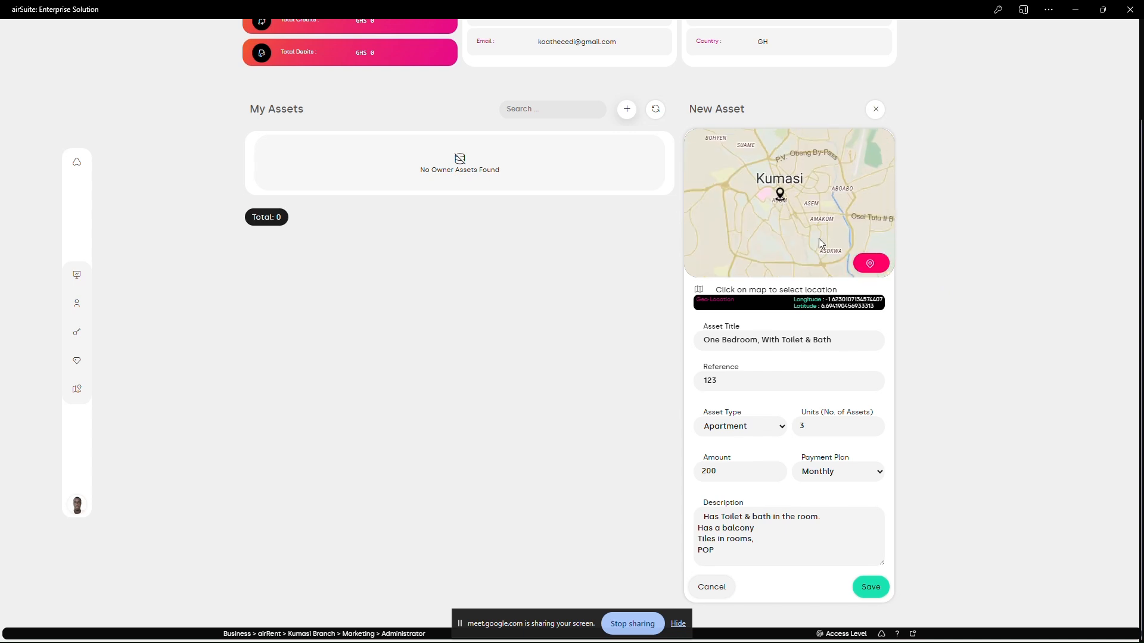
click(869, 263)
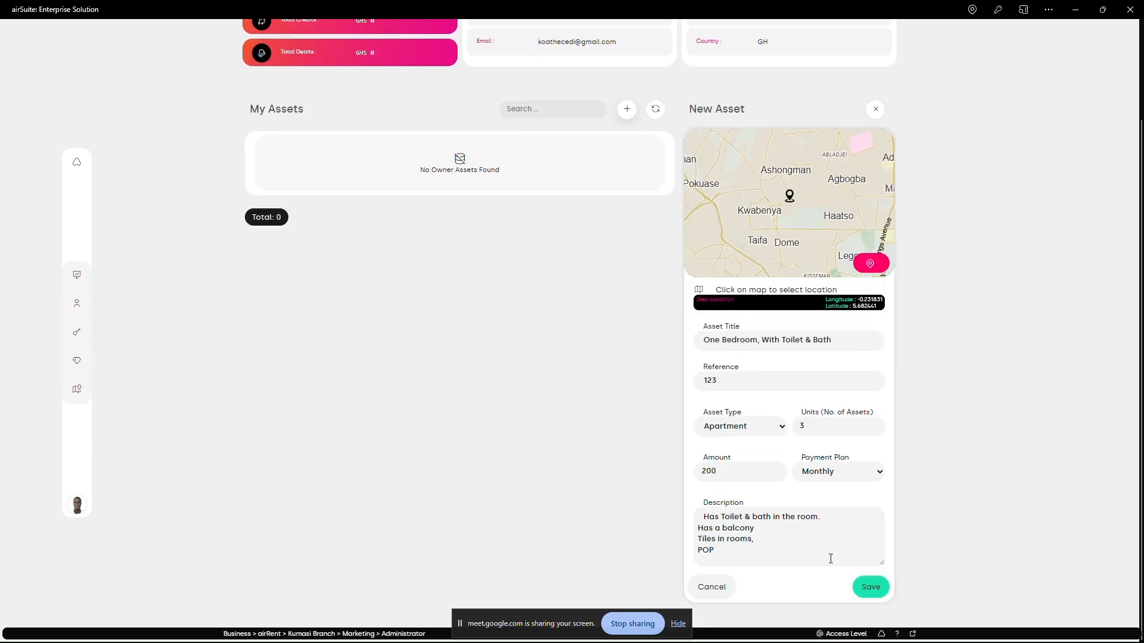
click(869, 588)
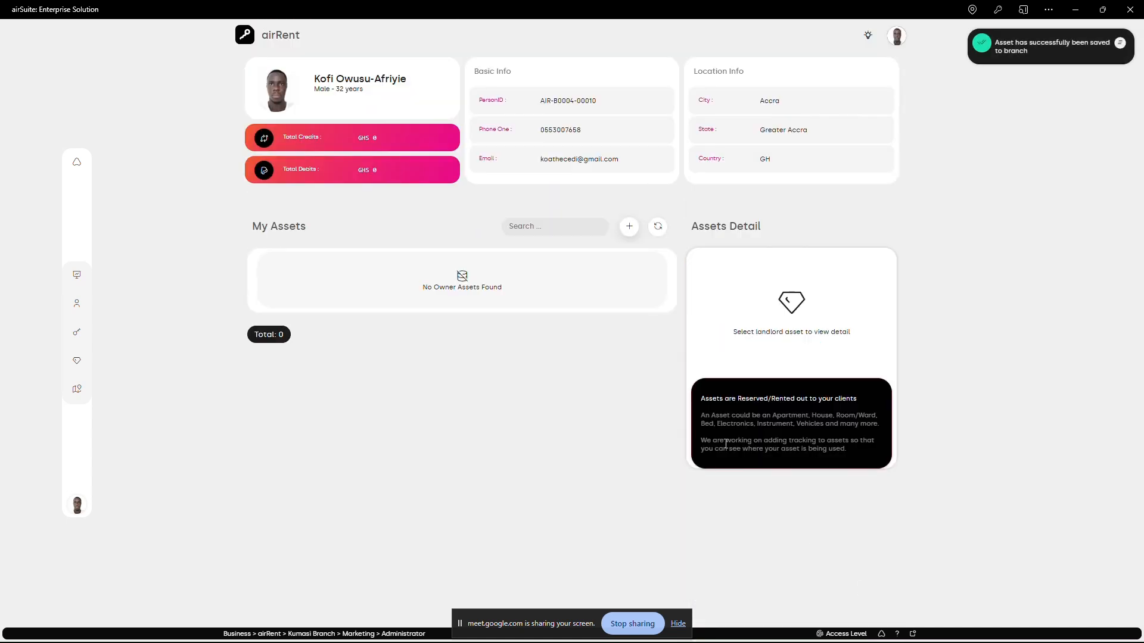
click(662, 230)
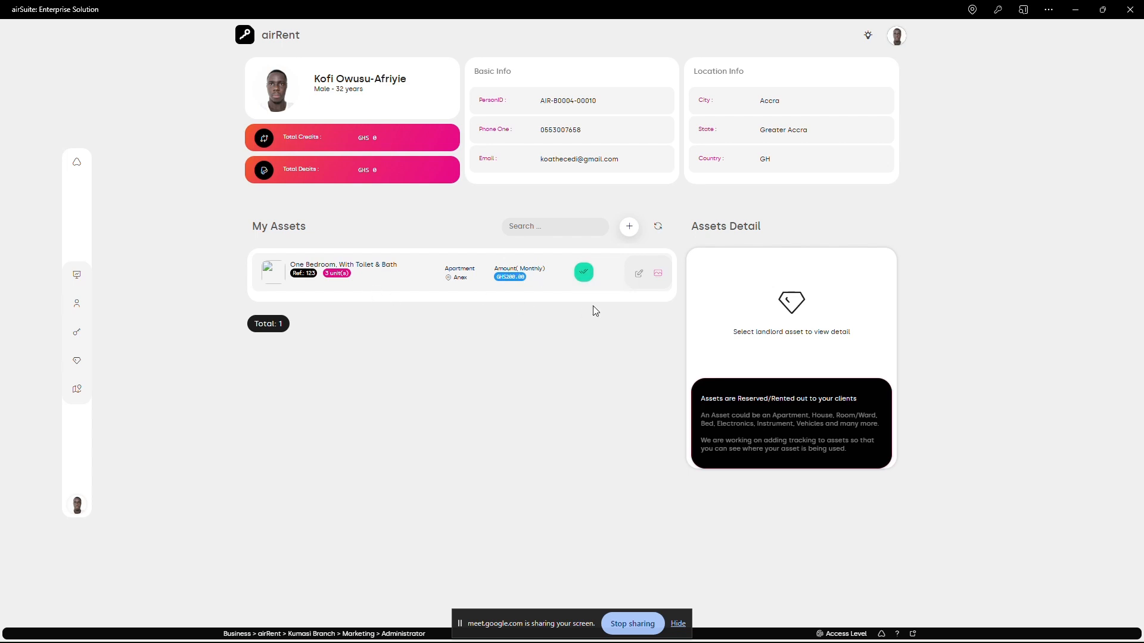
- Open the One Bedroom asset's edit form to view its fields and cancel it
click(638, 275)
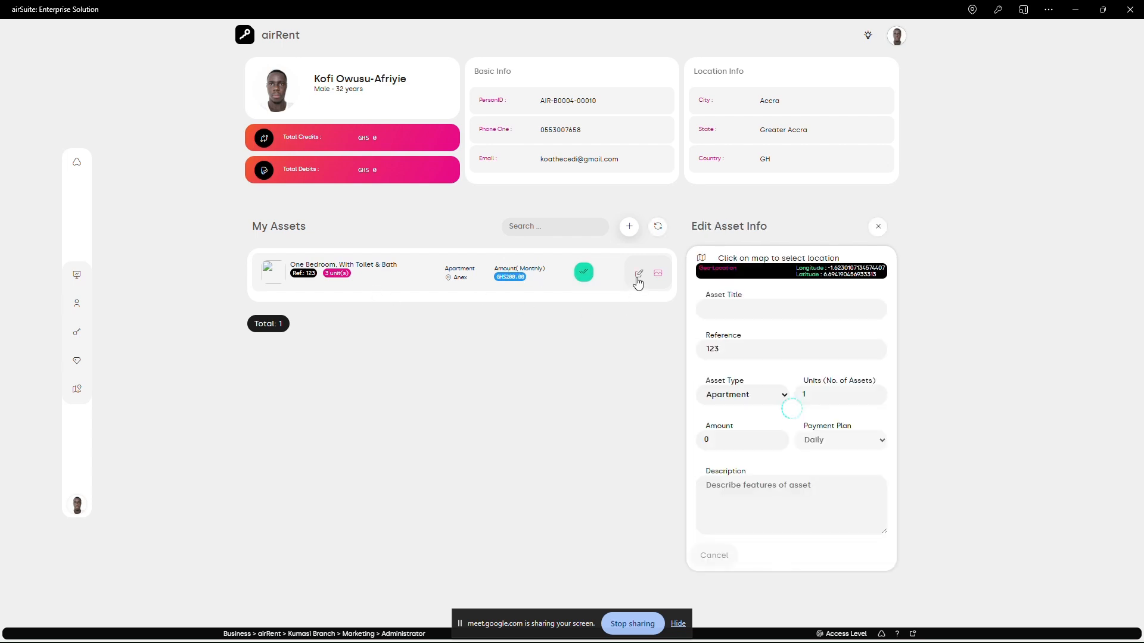
scroll(709, 474, down, 2)
click(711, 587)
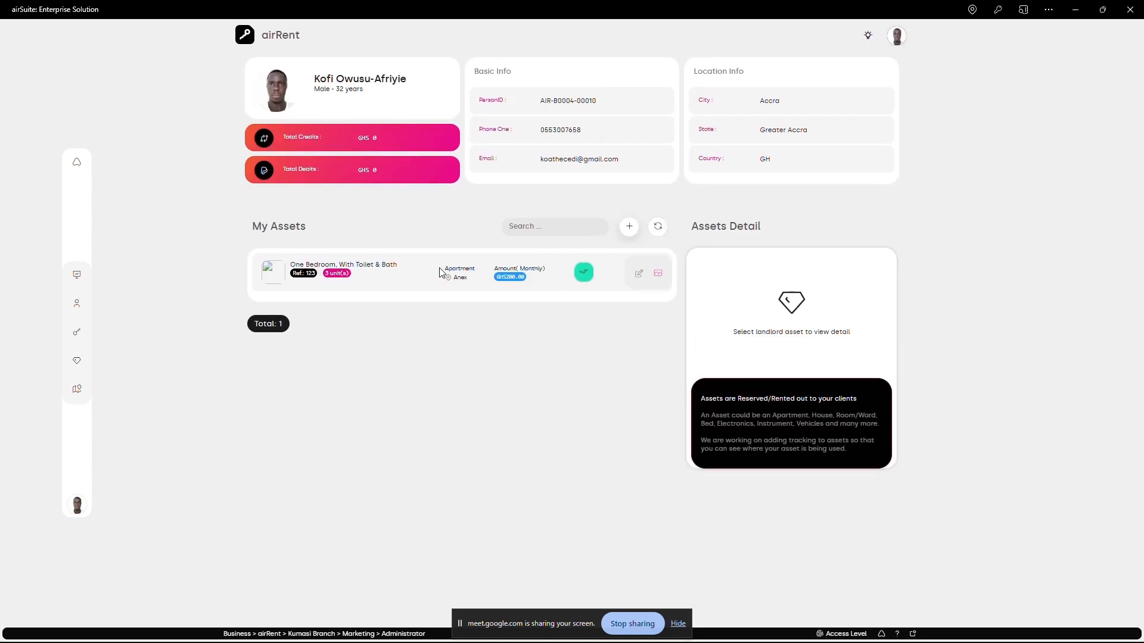
- Upload the image 503033db9015d996bd6f3c8b30fa6af1 from Downloads as new media for the One Bedroom asset, accepting the default crop
click(658, 274)
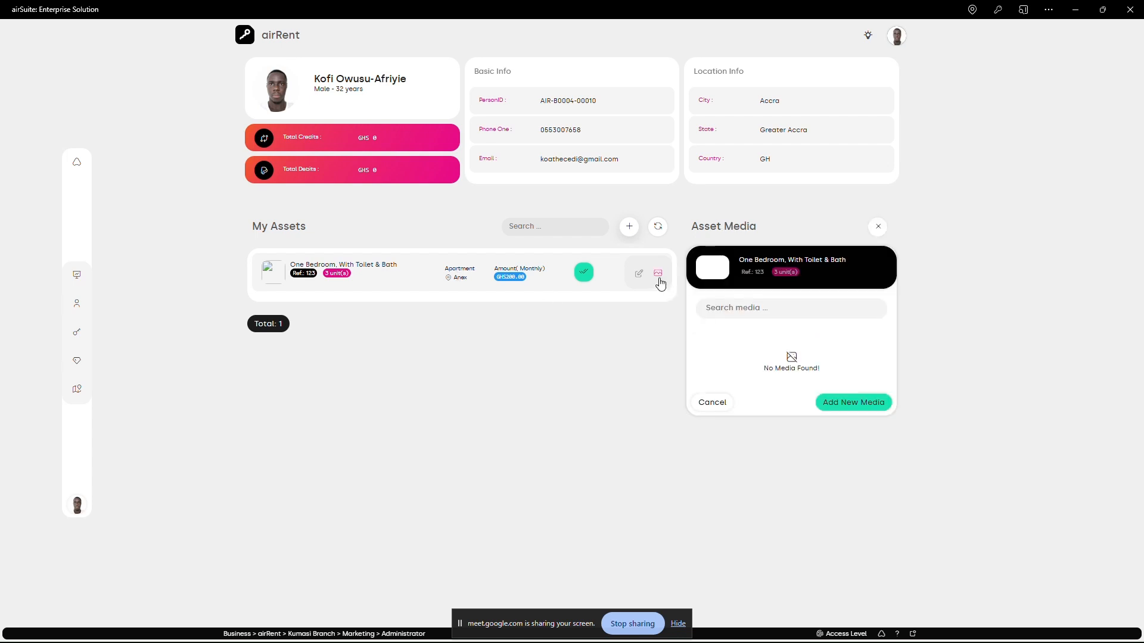
click(849, 401)
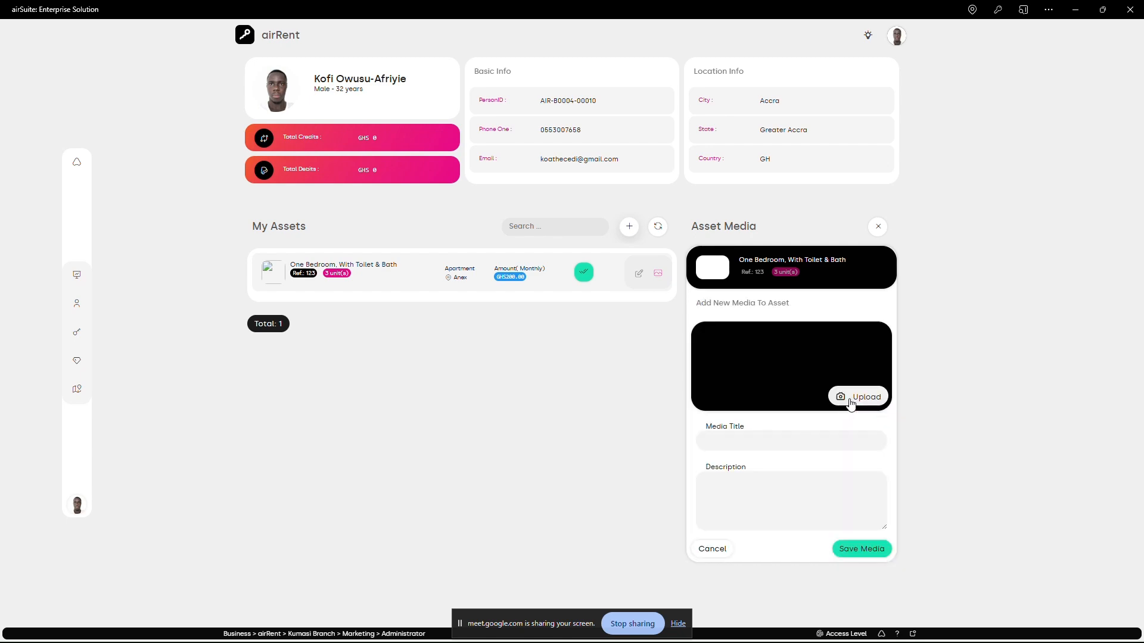
click(850, 404)
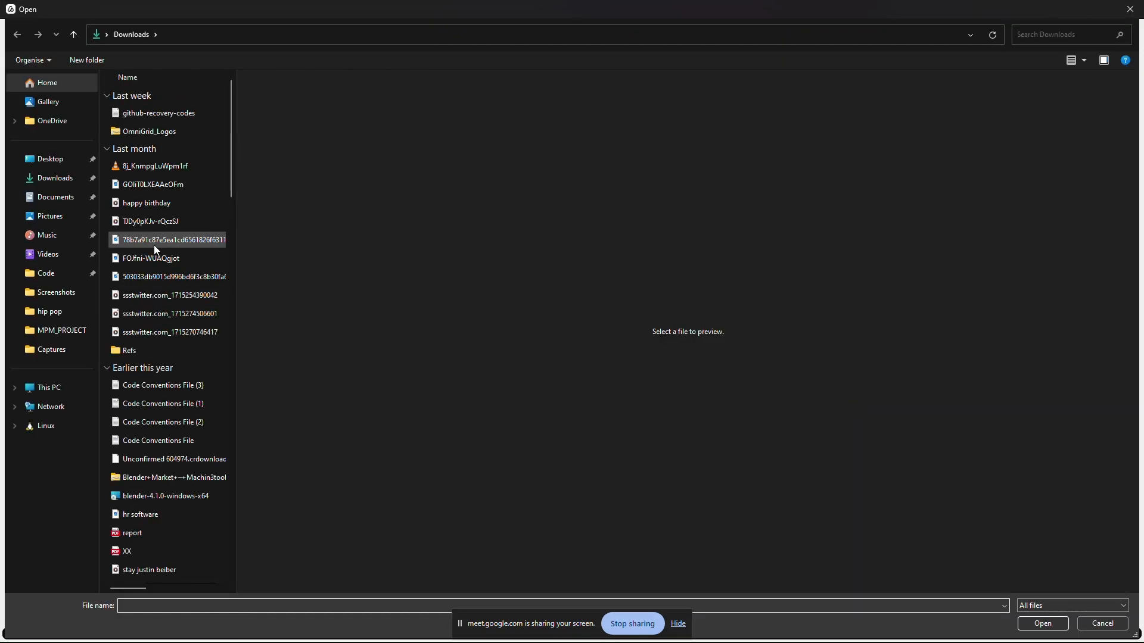
click(155, 259)
click(156, 277)
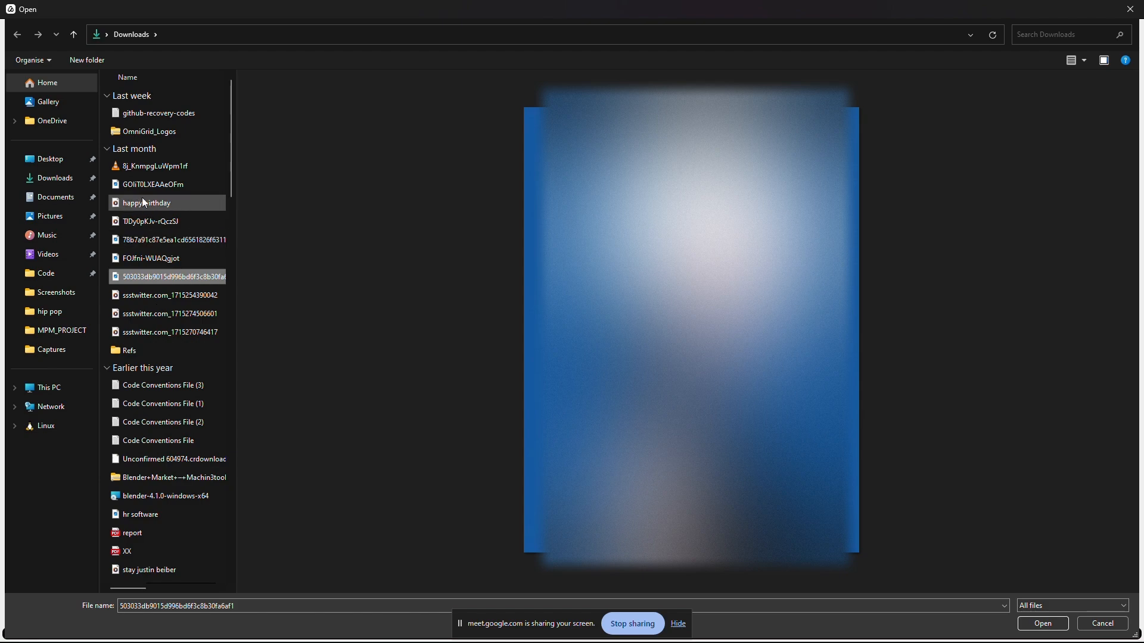
click(137, 188)
click(157, 283)
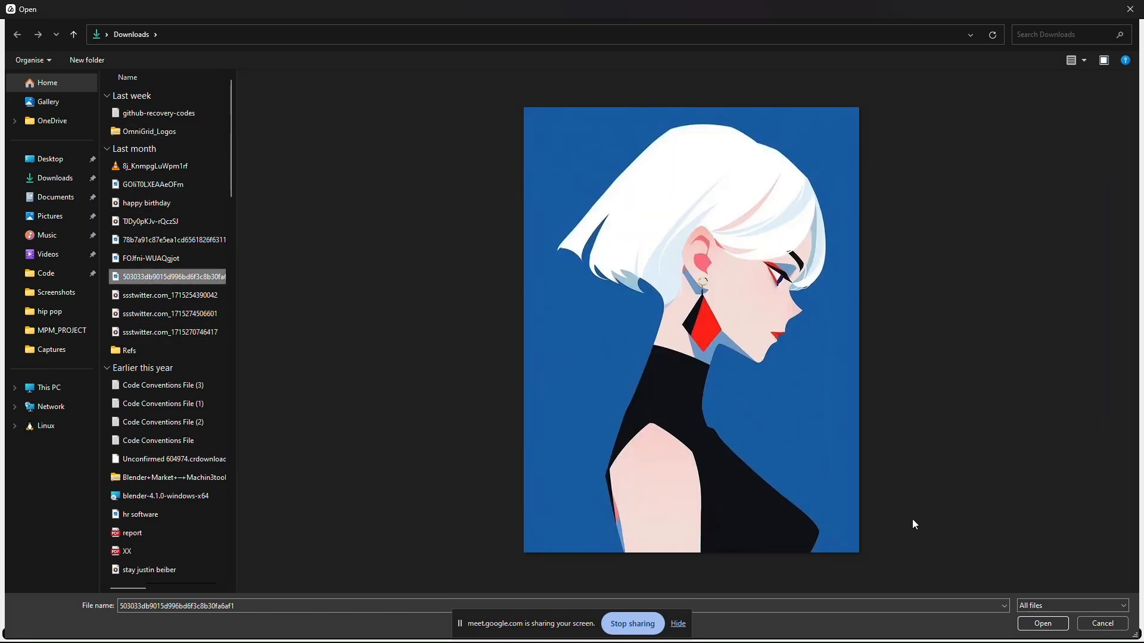
click(1041, 623)
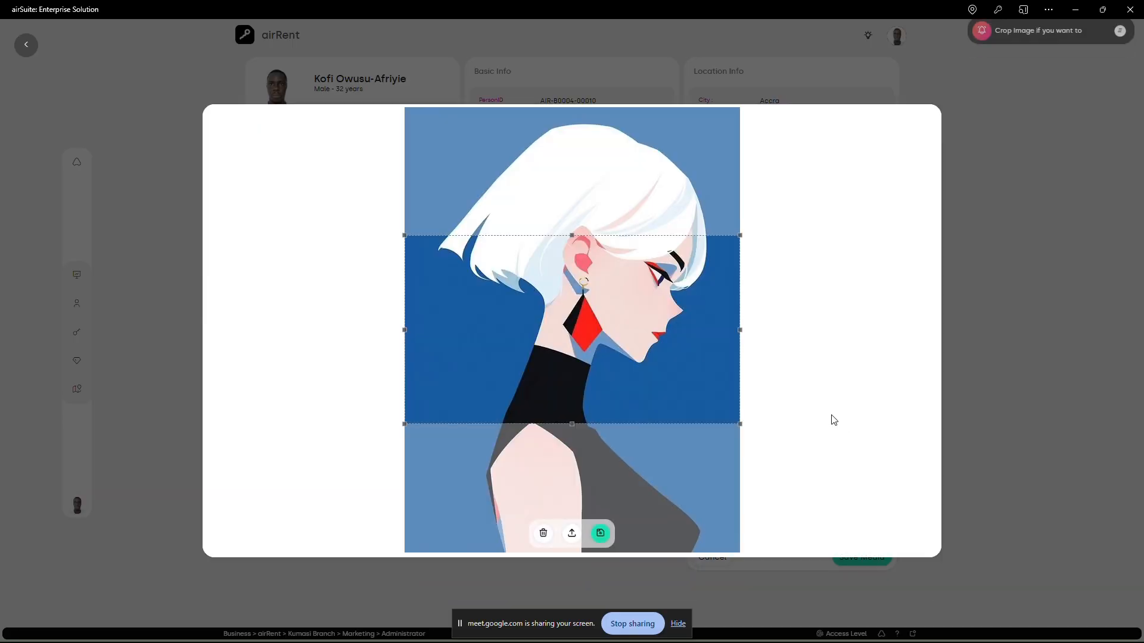
click(601, 536)
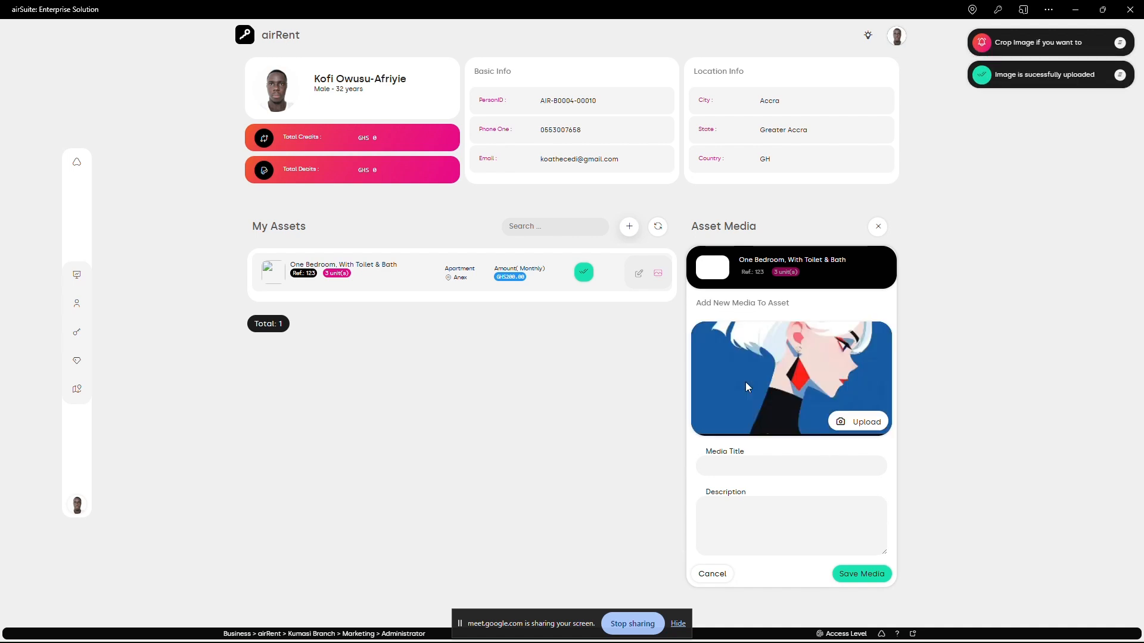
- Title the media 'Toilet & Bath', enter 'sd' as its description and save it
click(749, 464)
text(Front House)
key(ctrl+a)
text(Toilet & Ba)
key(ctrl+a)
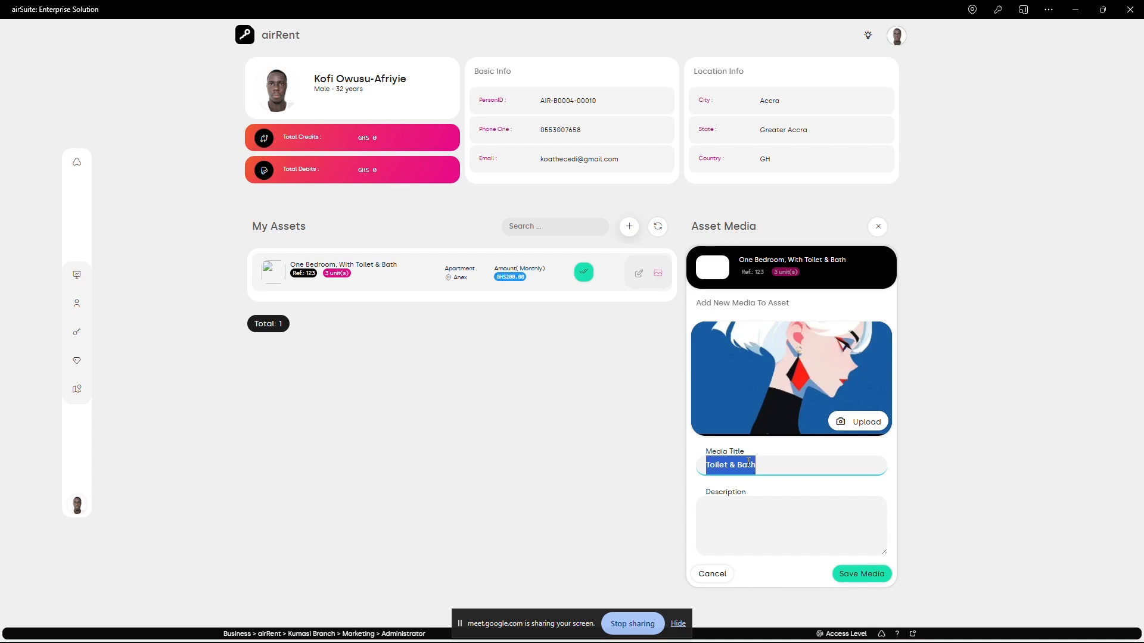
click(762, 511)
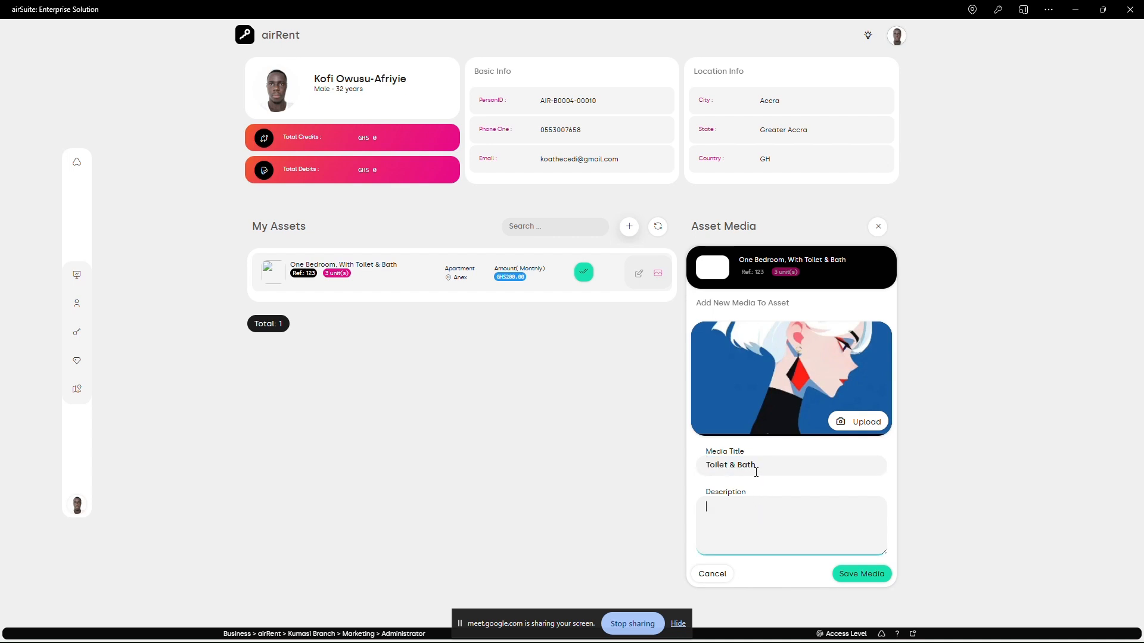
text(sdsff)
click(840, 576)
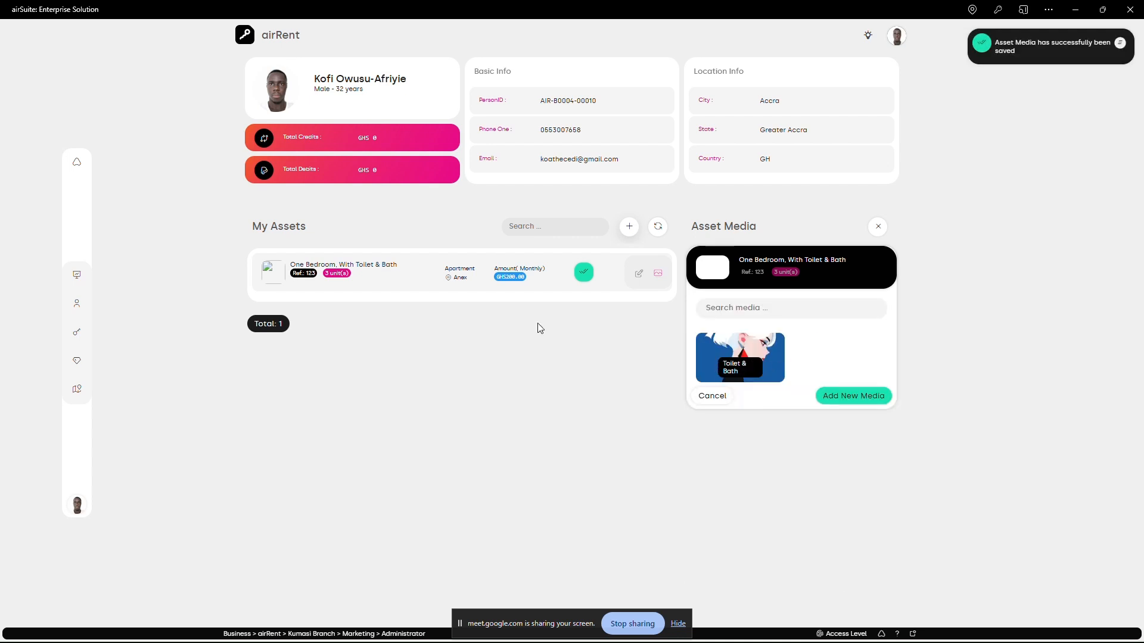
- Refresh the owner's asset list and reopen the One Bedroom asset's media
drag(750, 267, 806, 268)
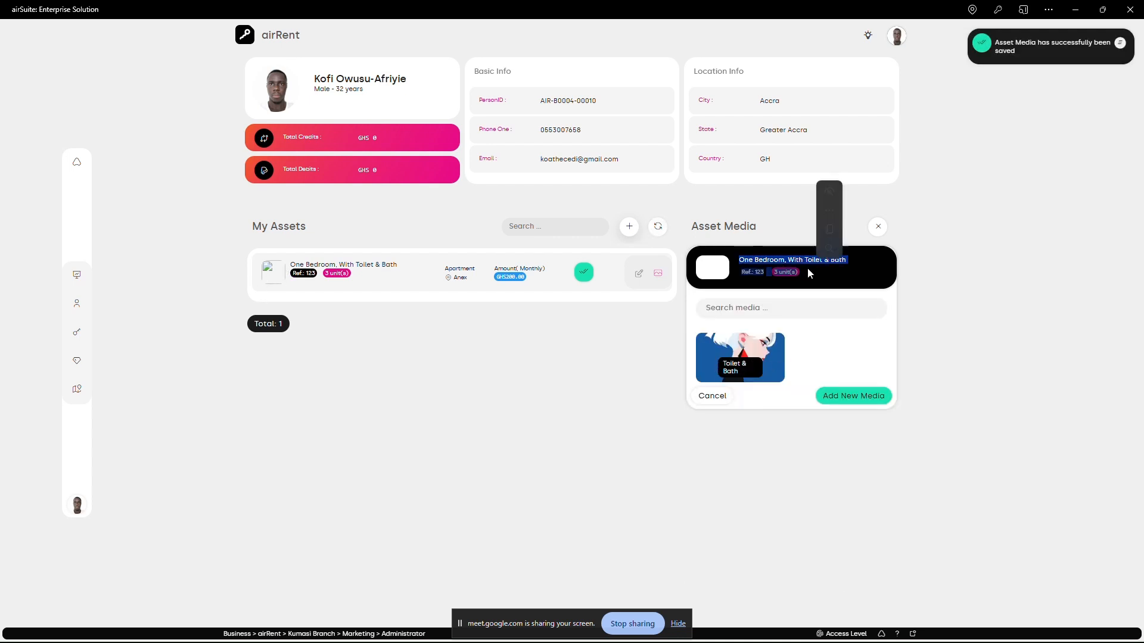
drag(948, 255, 879, 229)
click(879, 227)
click(922, 245)
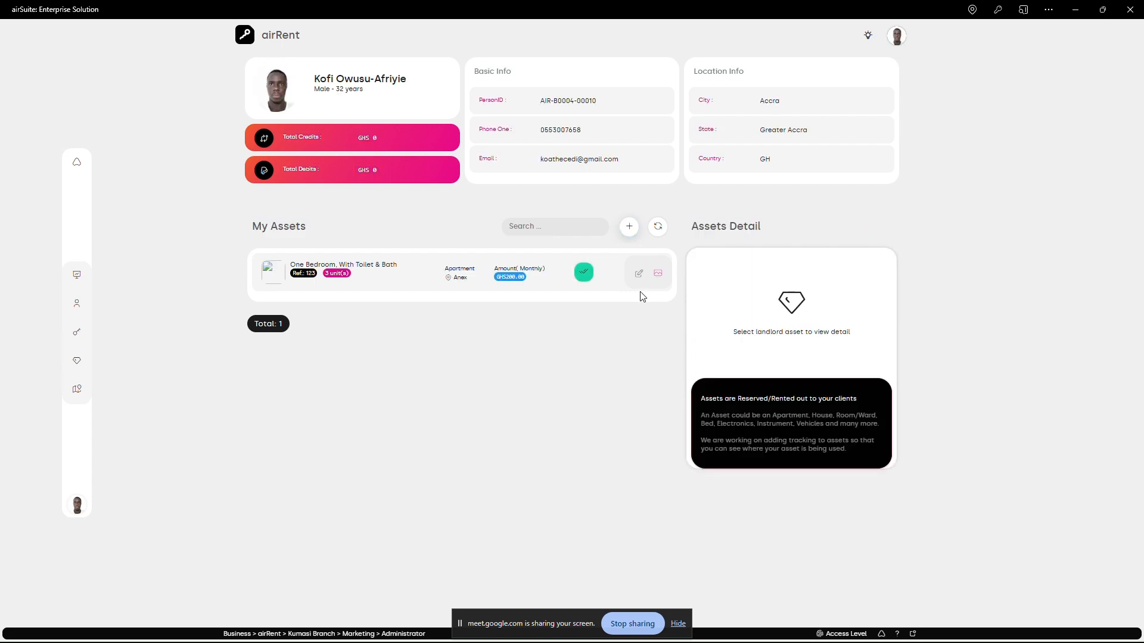
click(658, 227)
click(638, 274)
click(876, 227)
click(658, 276)
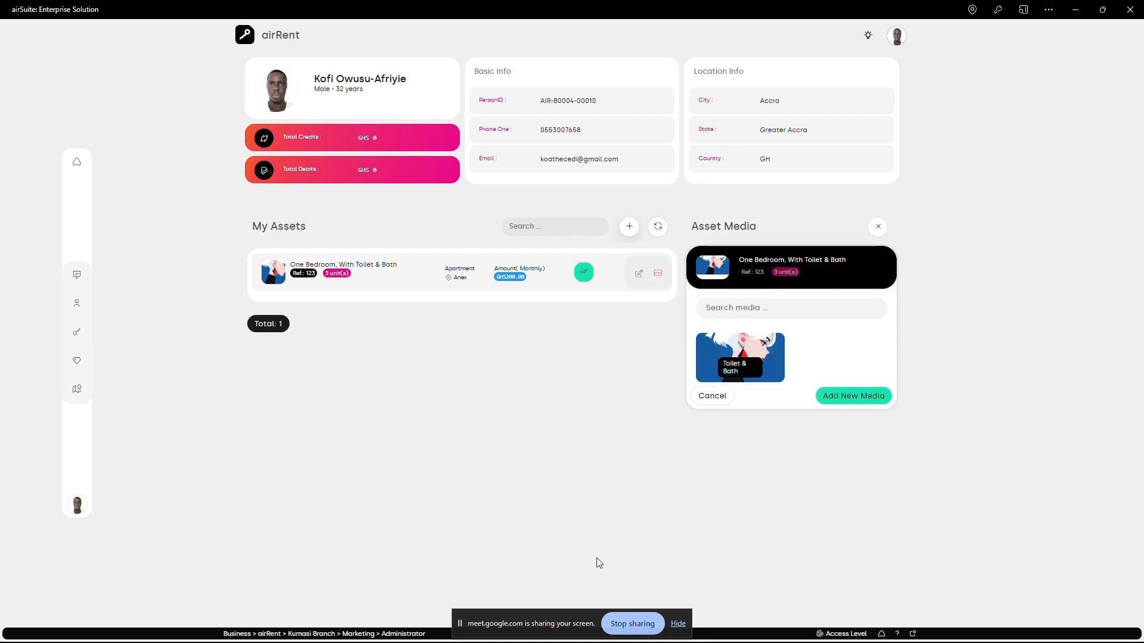
- Switch to Qompass, reload the rentals and view the details of the 'One Bedroom, With Toilet & Bath' listing
key(alt+Tab)
click(1077, 196)
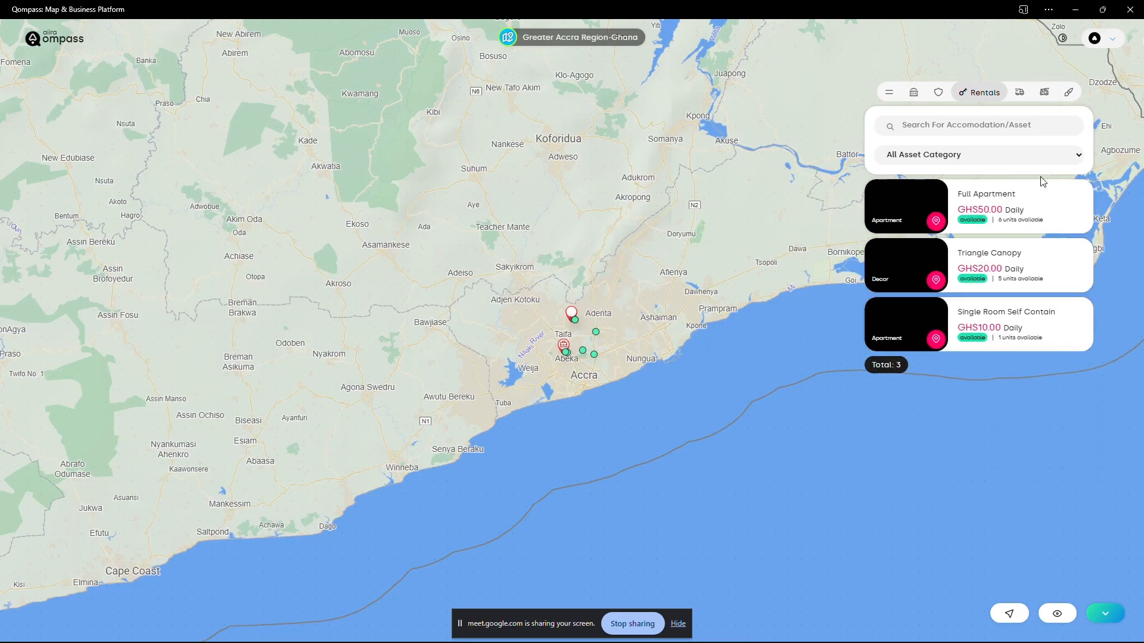
click(946, 99)
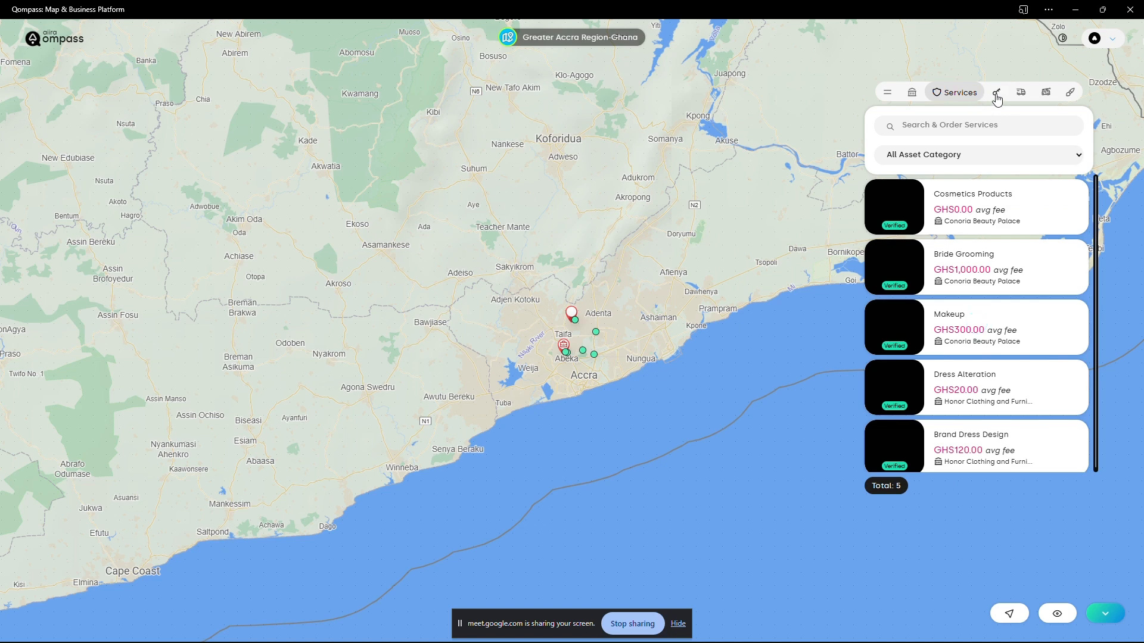
click(995, 95)
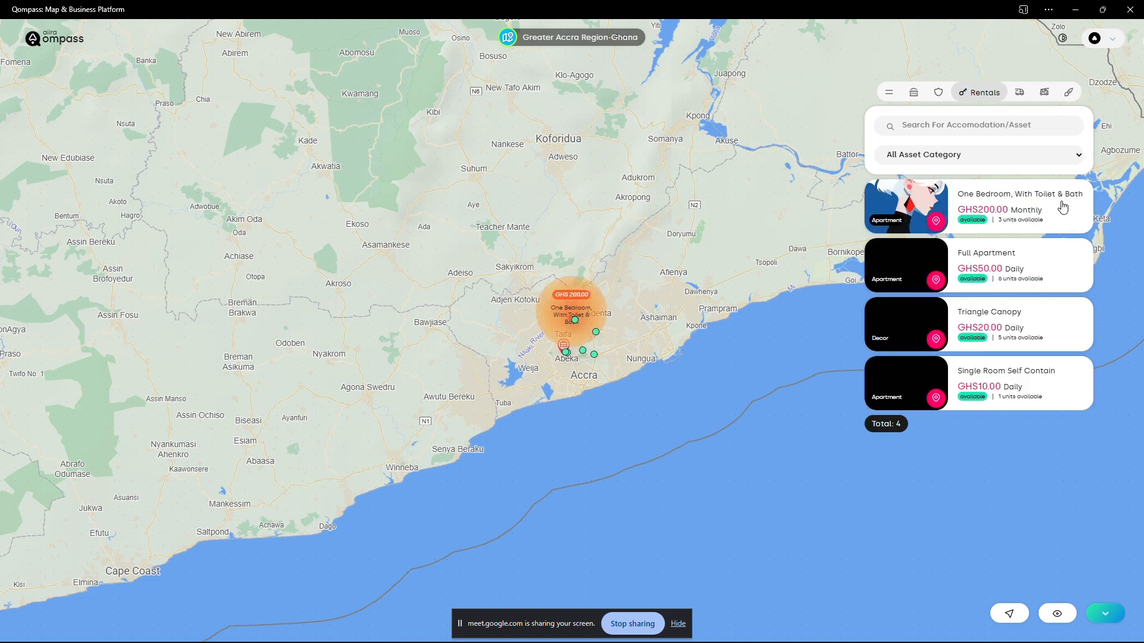
click(978, 214)
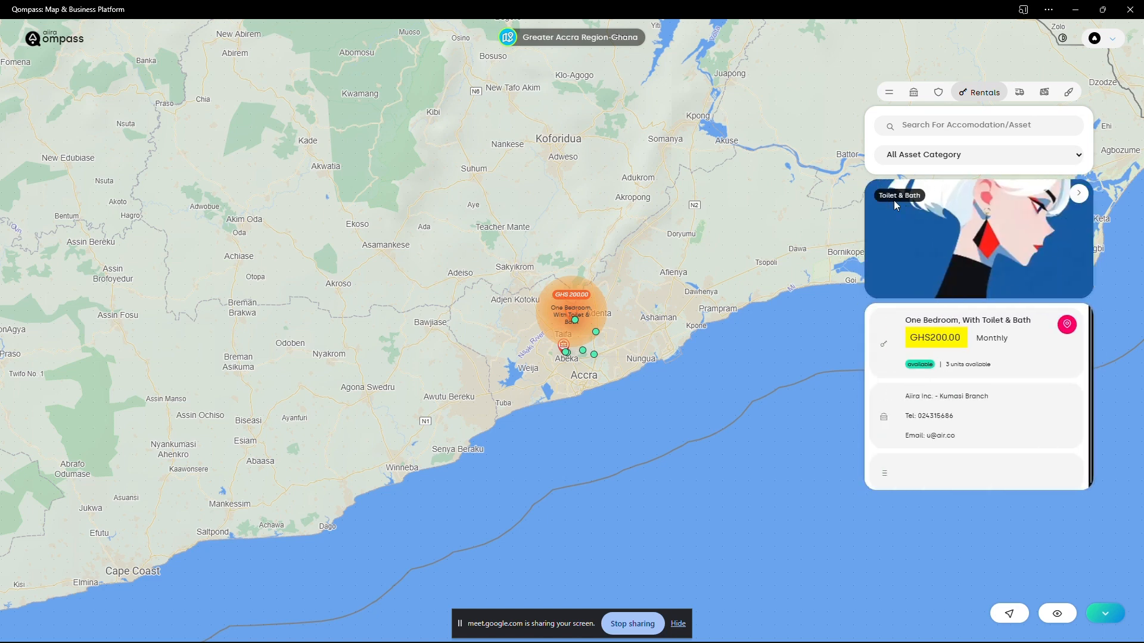
scroll(965, 439, down, 1)
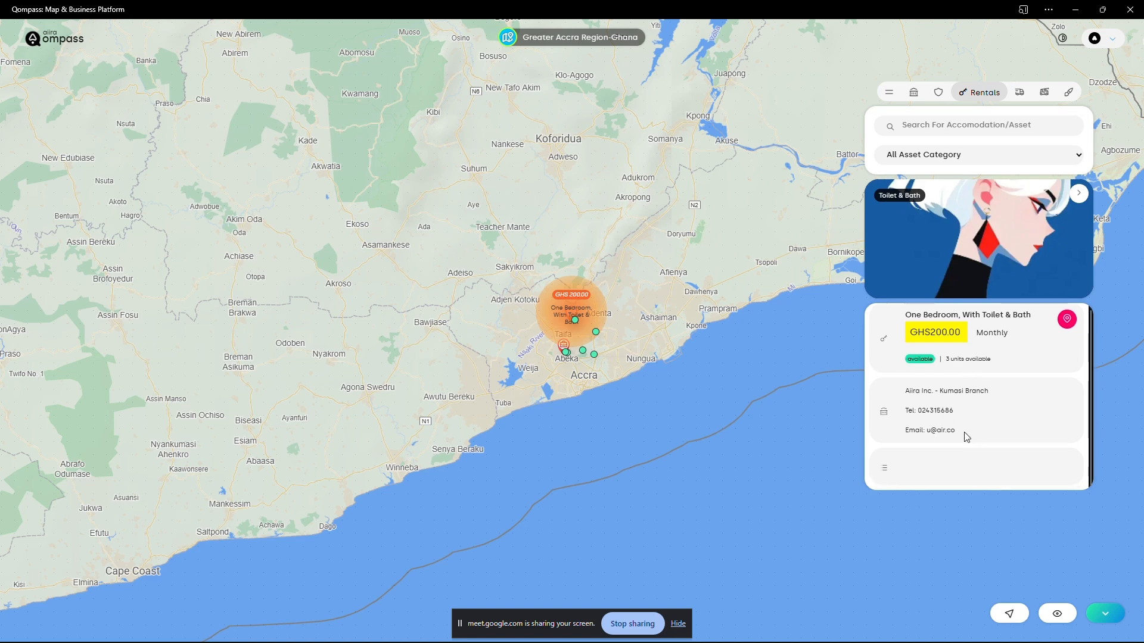
scroll(960, 460, up, 1)
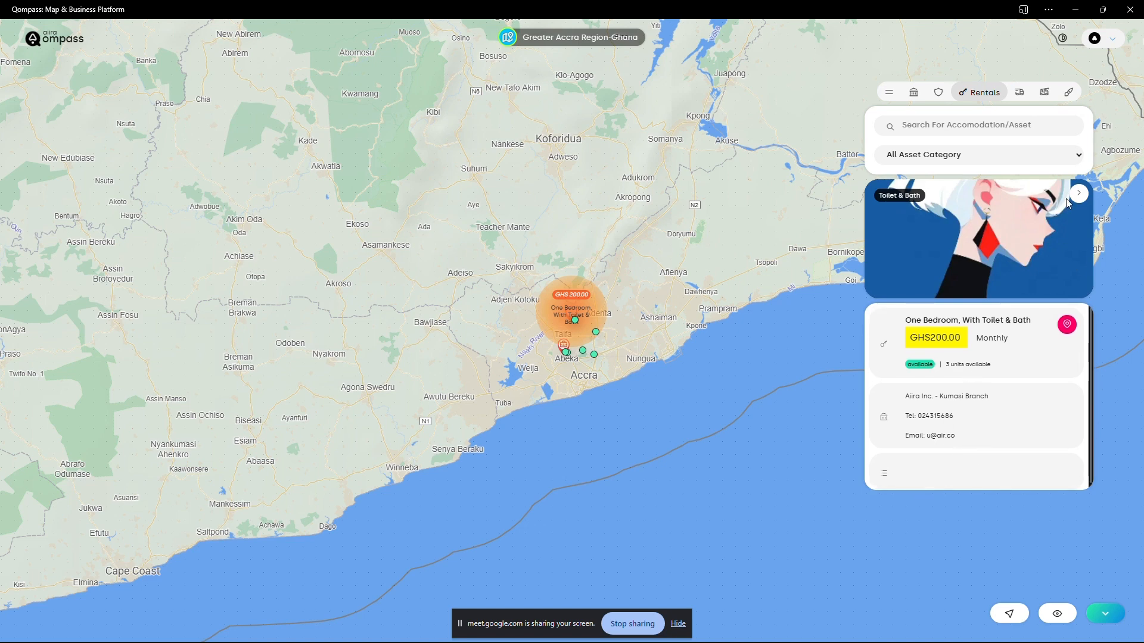
click(1077, 194)
- Switch back to airSuite, view the form for adding another media item to the asset and cancel it
key(alt+Tab)
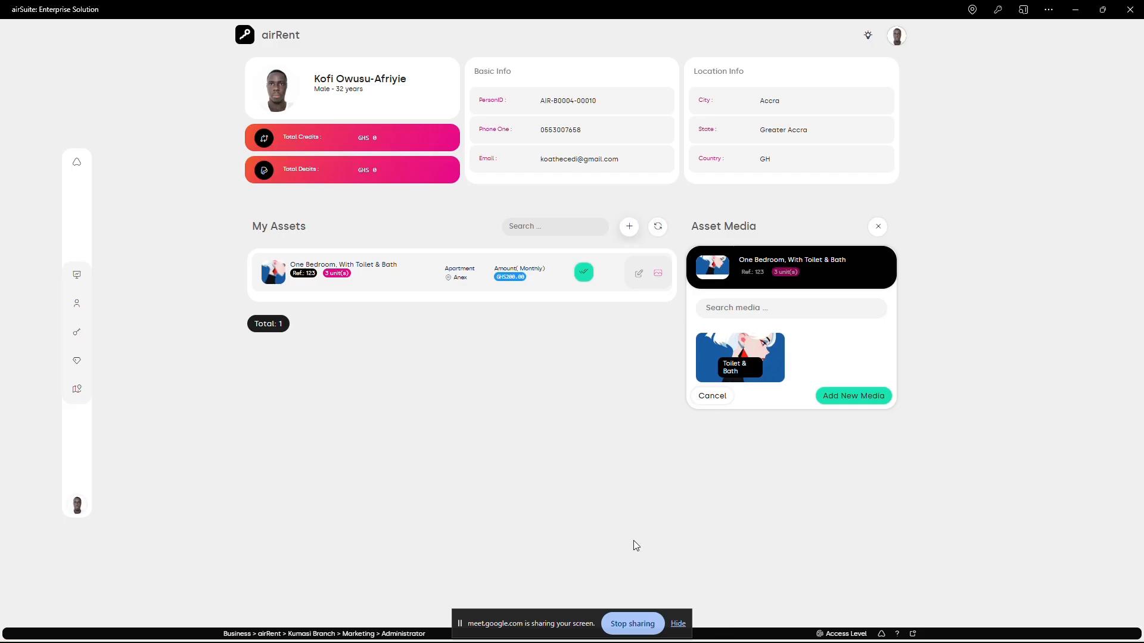
click(840, 396)
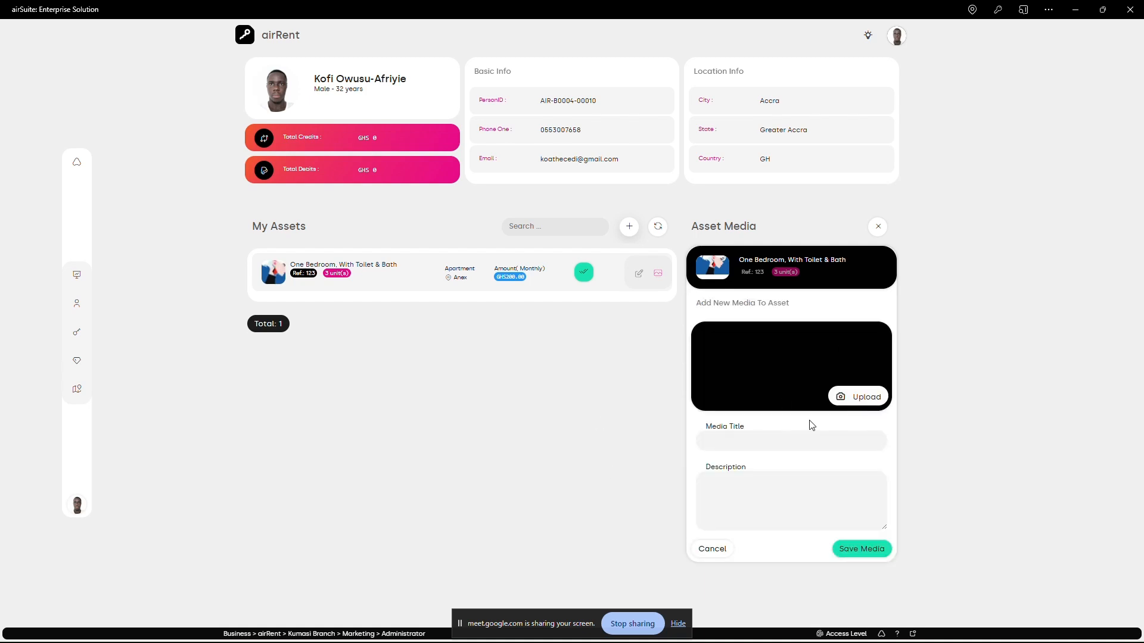
click(713, 549)
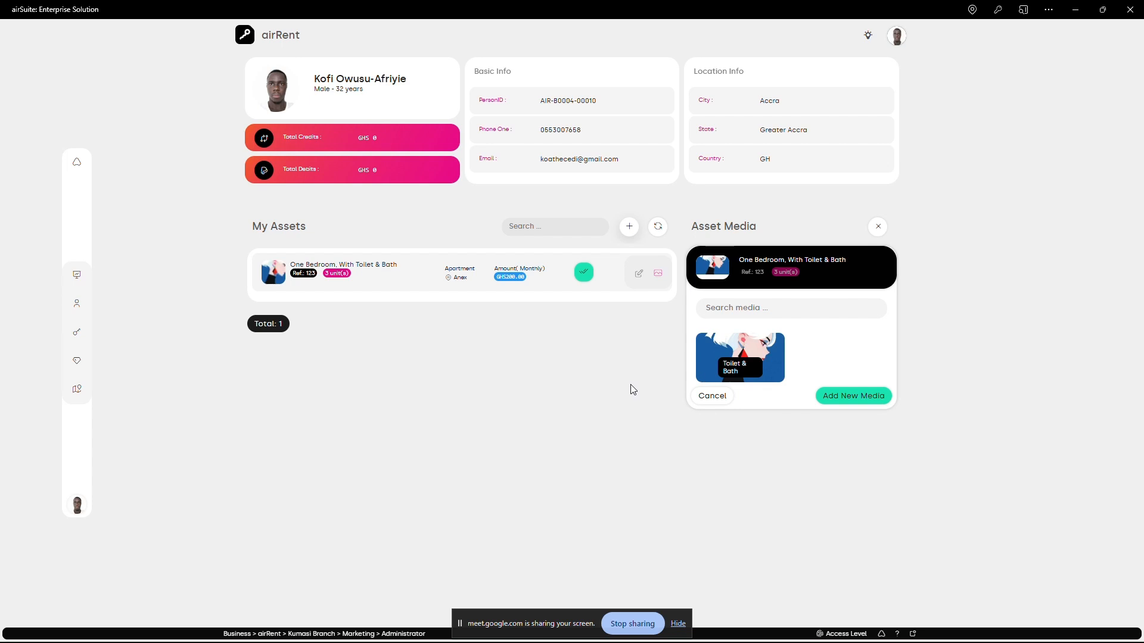
- Reopen airRent from the airSuite home page and view the branch's assets and asset reservations
click(78, 167)
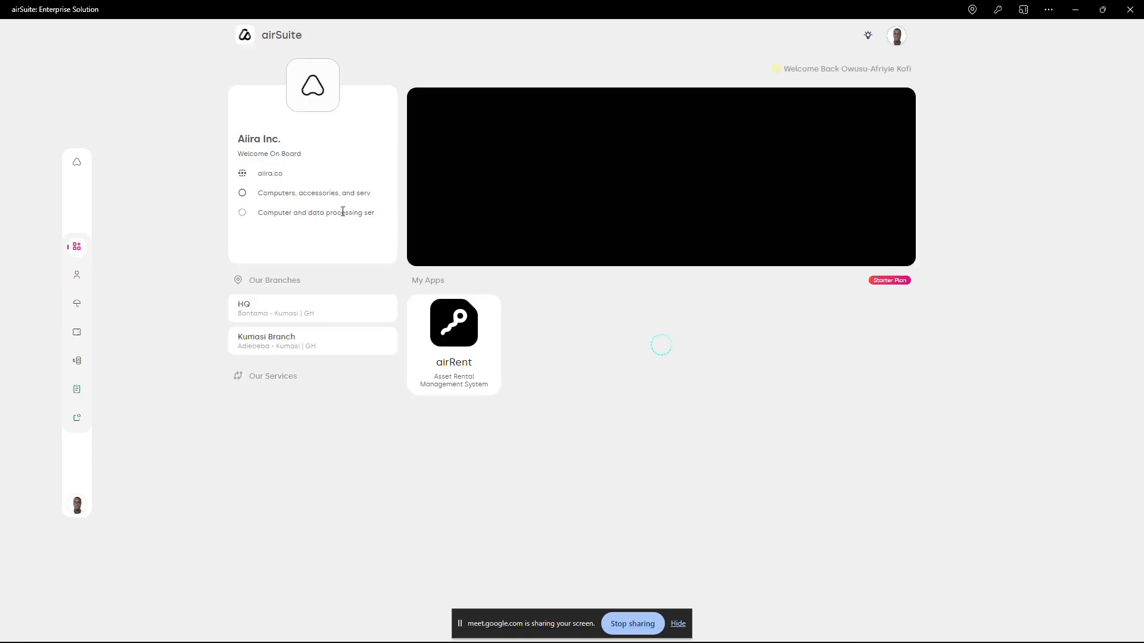
click(899, 37)
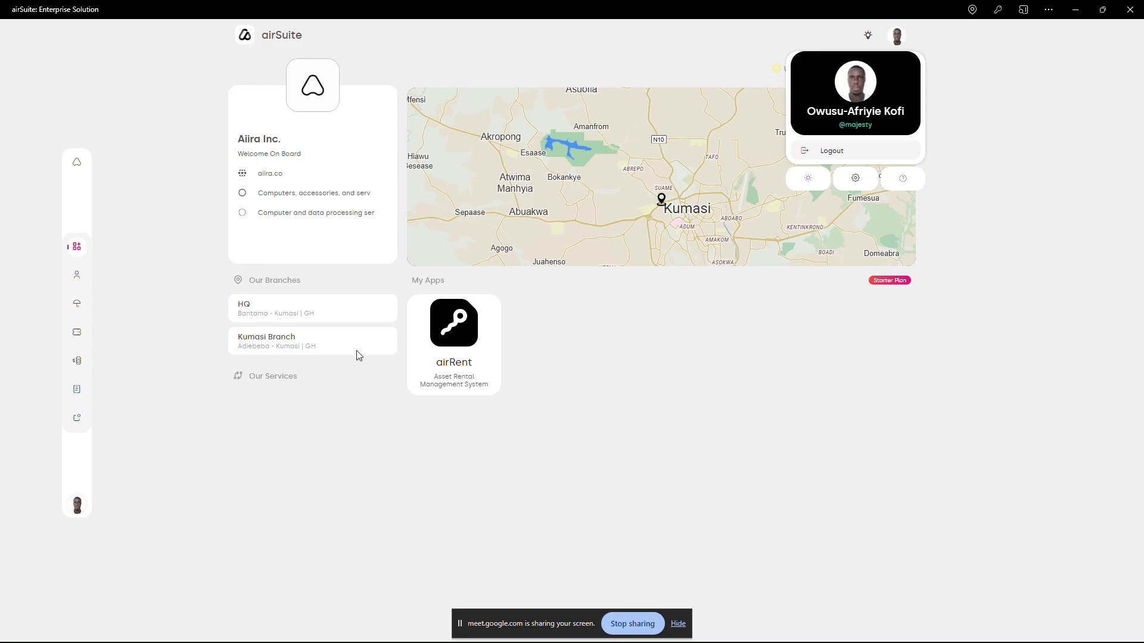
click(470, 341)
click(533, 341)
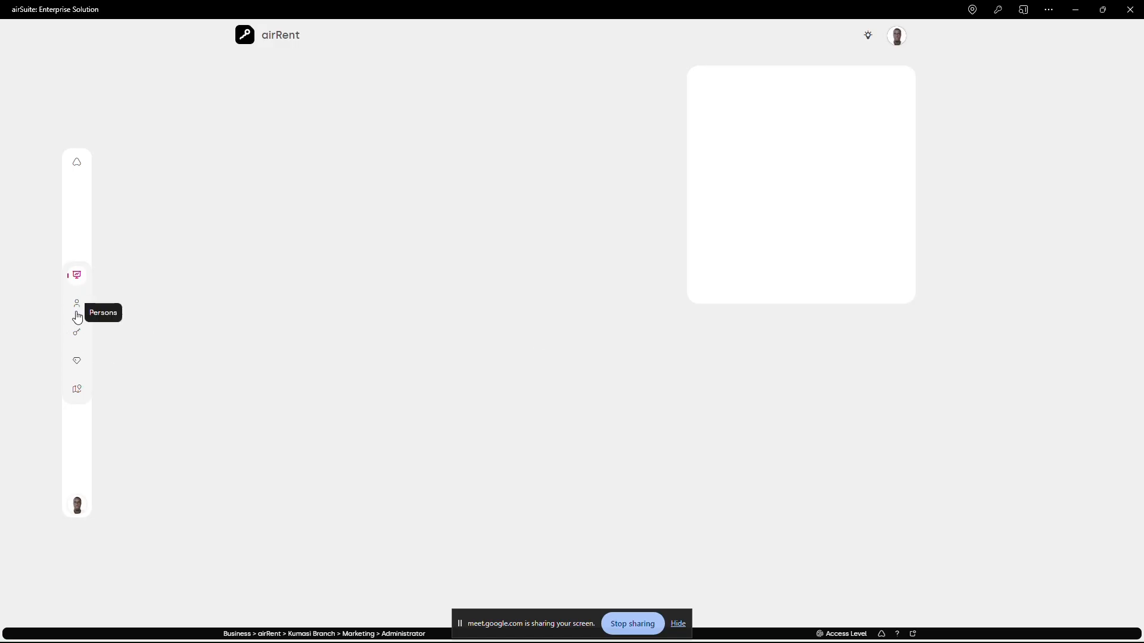
click(77, 361)
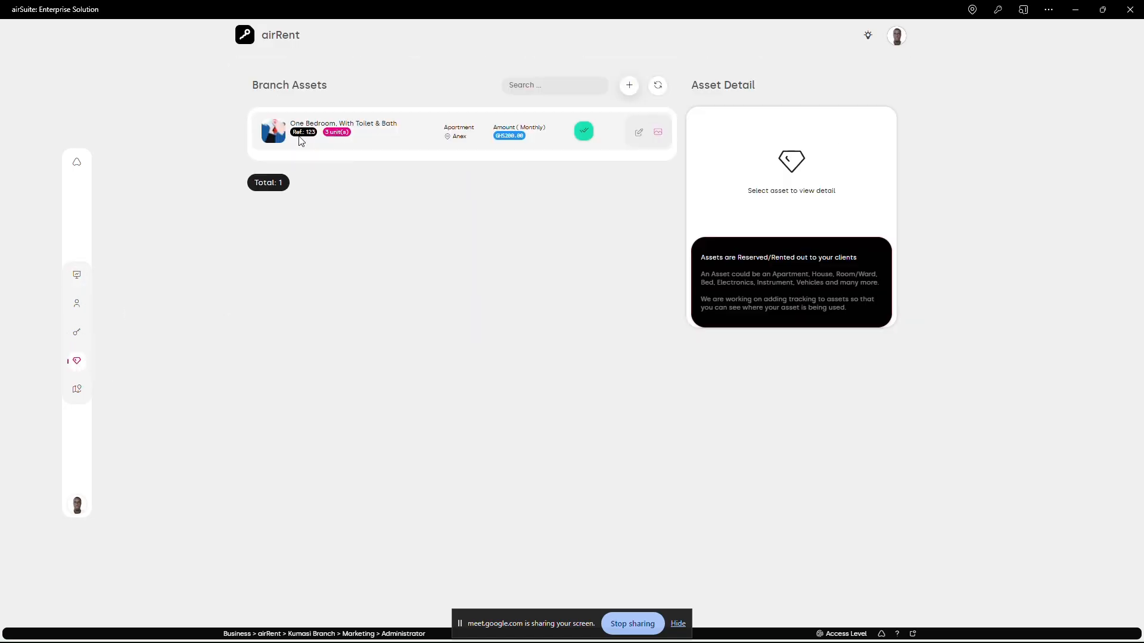
click(77, 332)
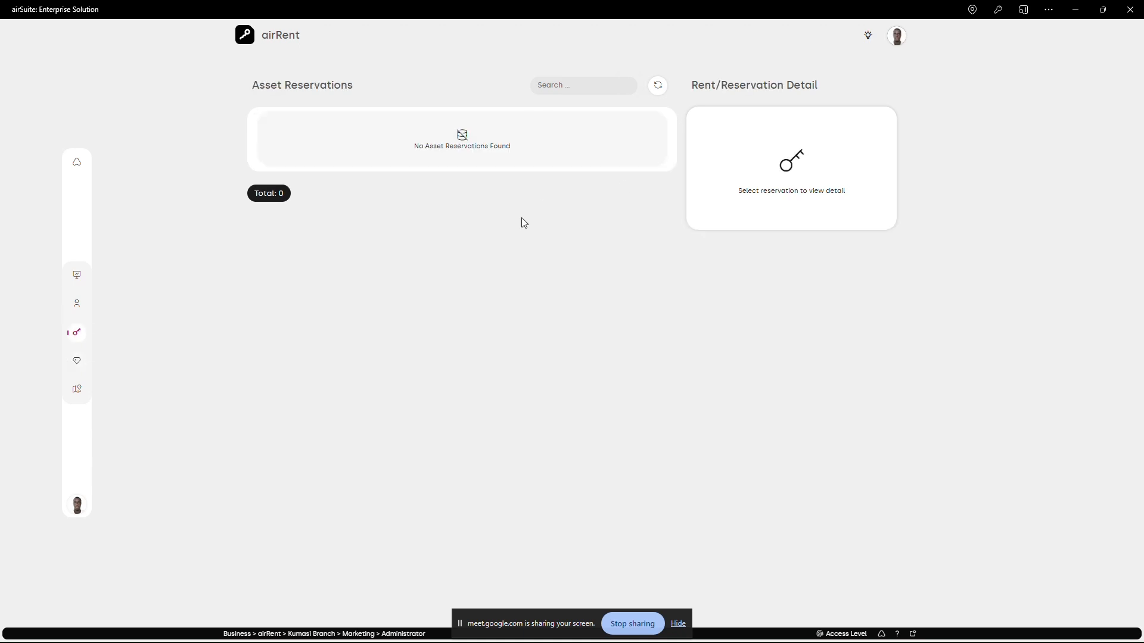
- Try to reserve one unit of 'One Bedroom, With Toilet & Bath' for the first listed person and close the booking form
click(77, 304)
click(658, 131)
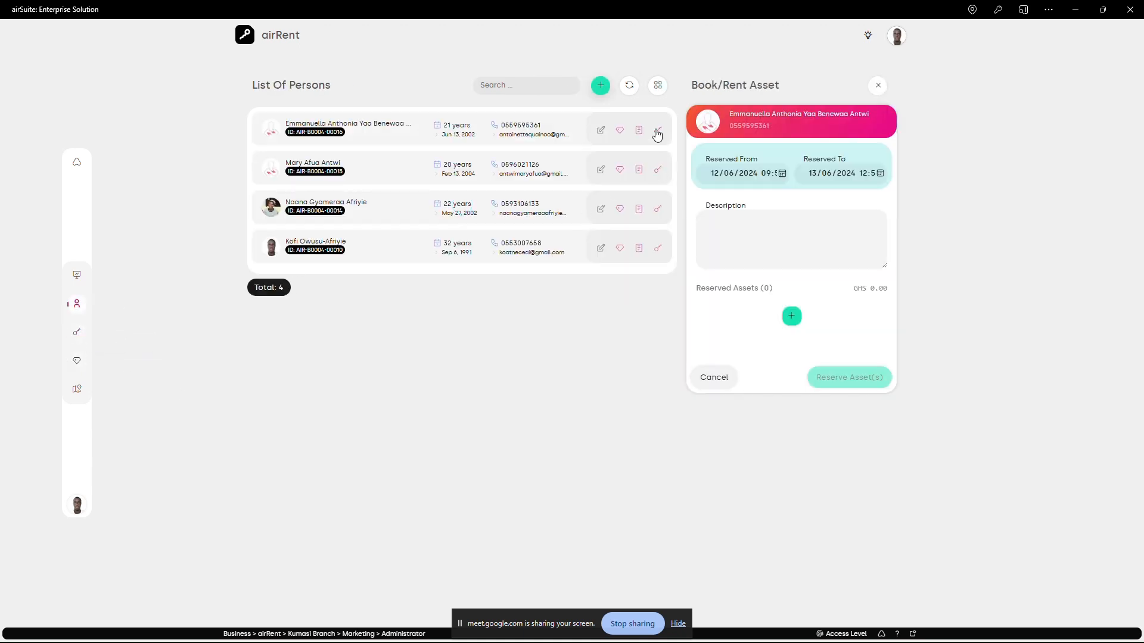
click(791, 316)
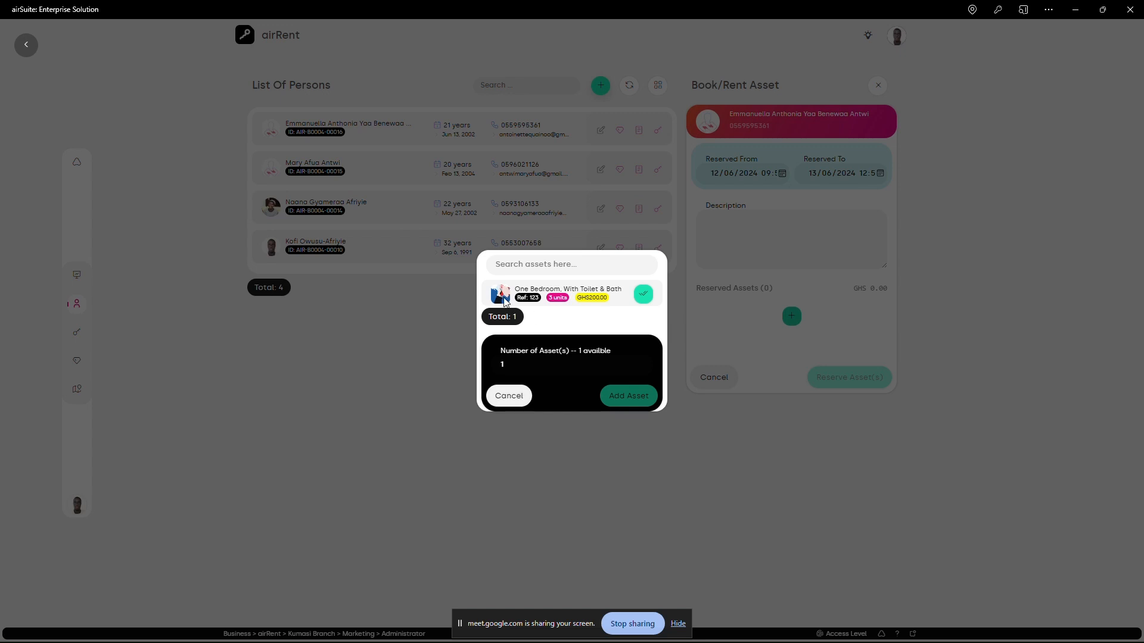
click(627, 388)
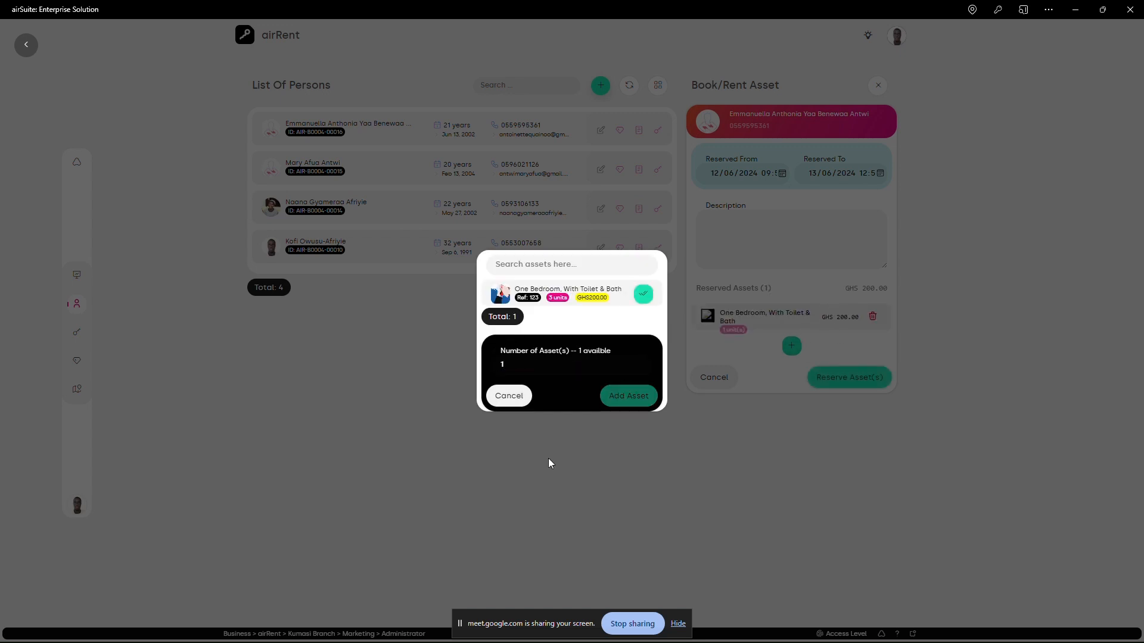
click(514, 396)
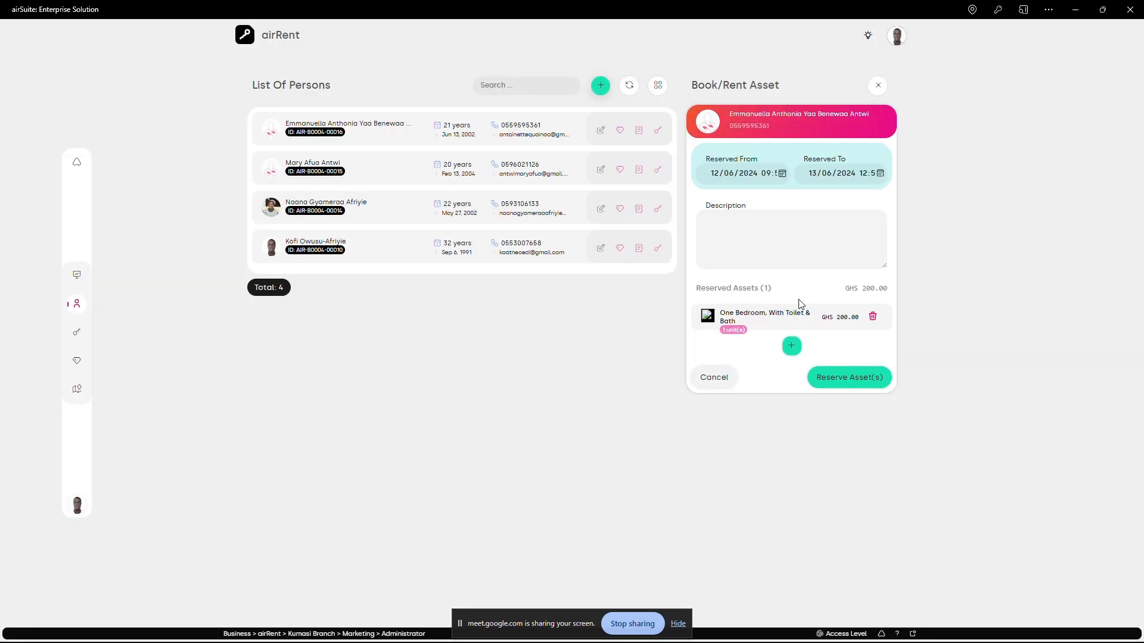
click(858, 381)
click(487, 497)
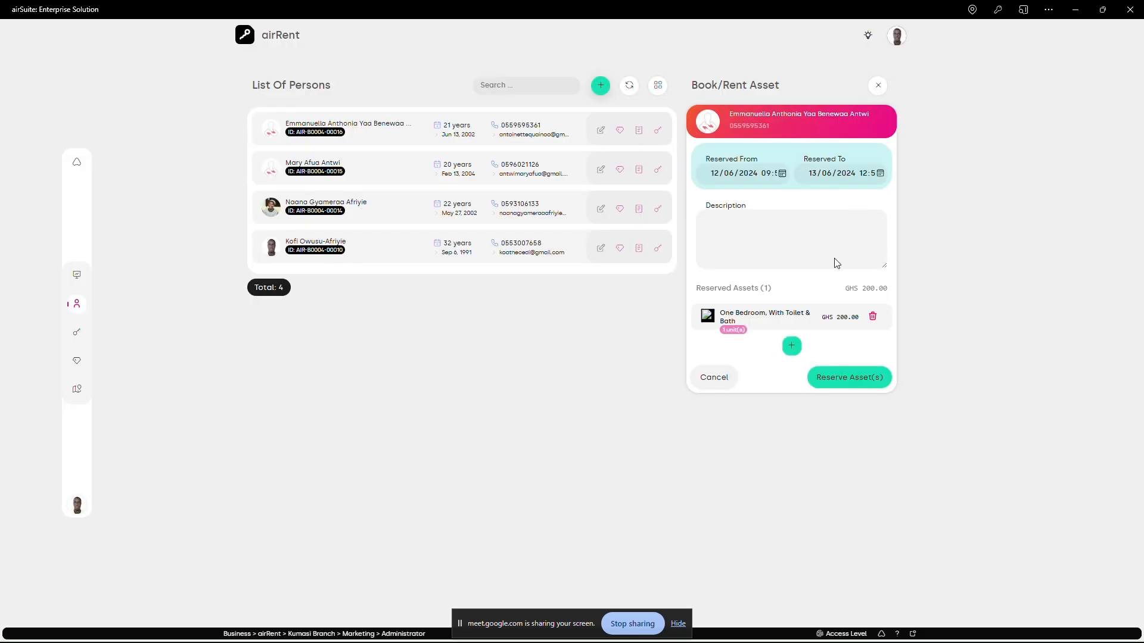
click(877, 85)
- View the personal asset list of the last person in the persons list
click(620, 248)
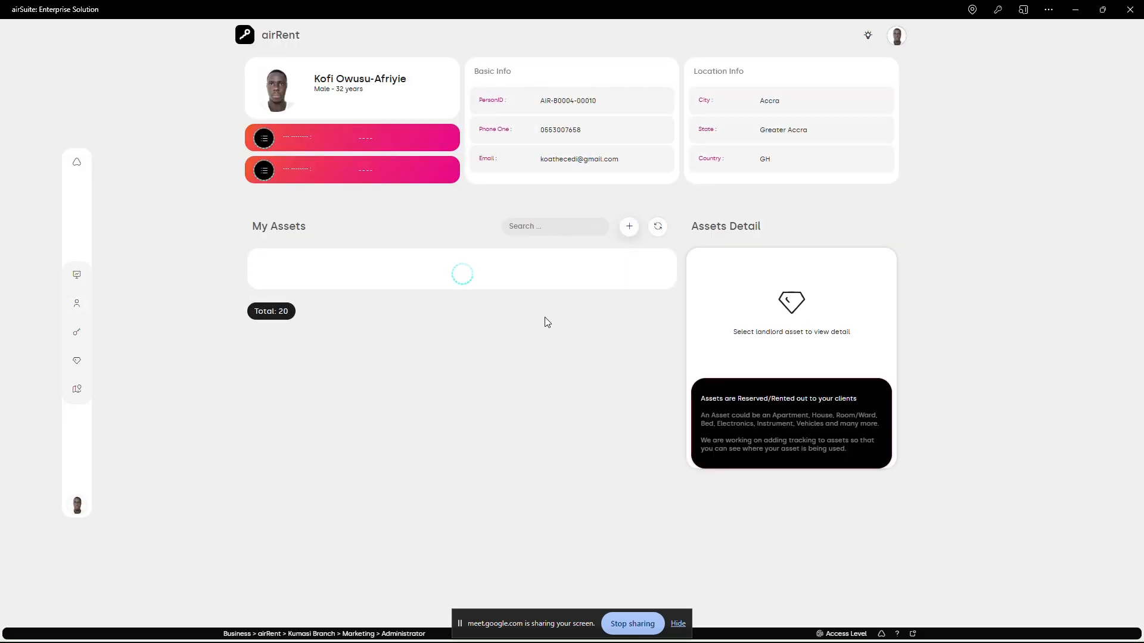
click(77, 304)
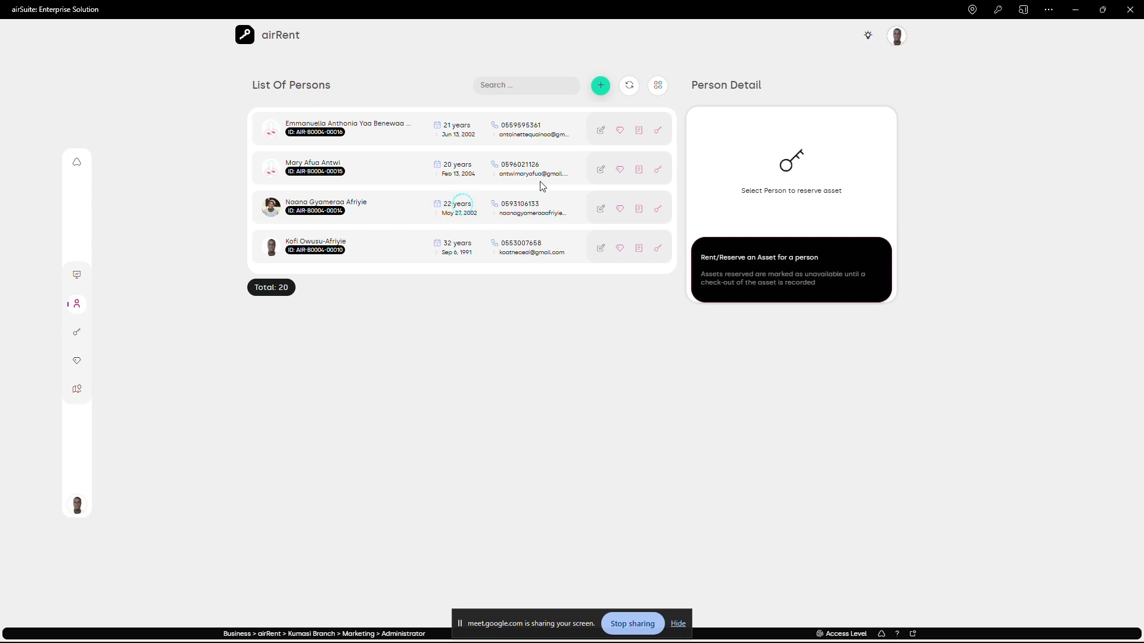
click(620, 249)
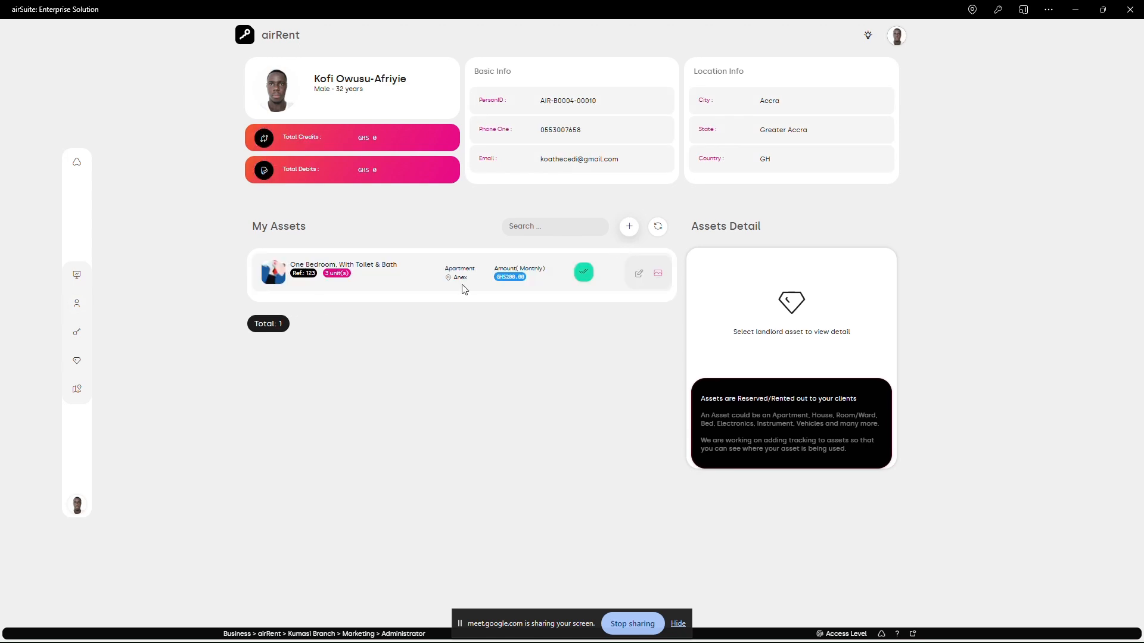
drag(247, 226, 309, 228)
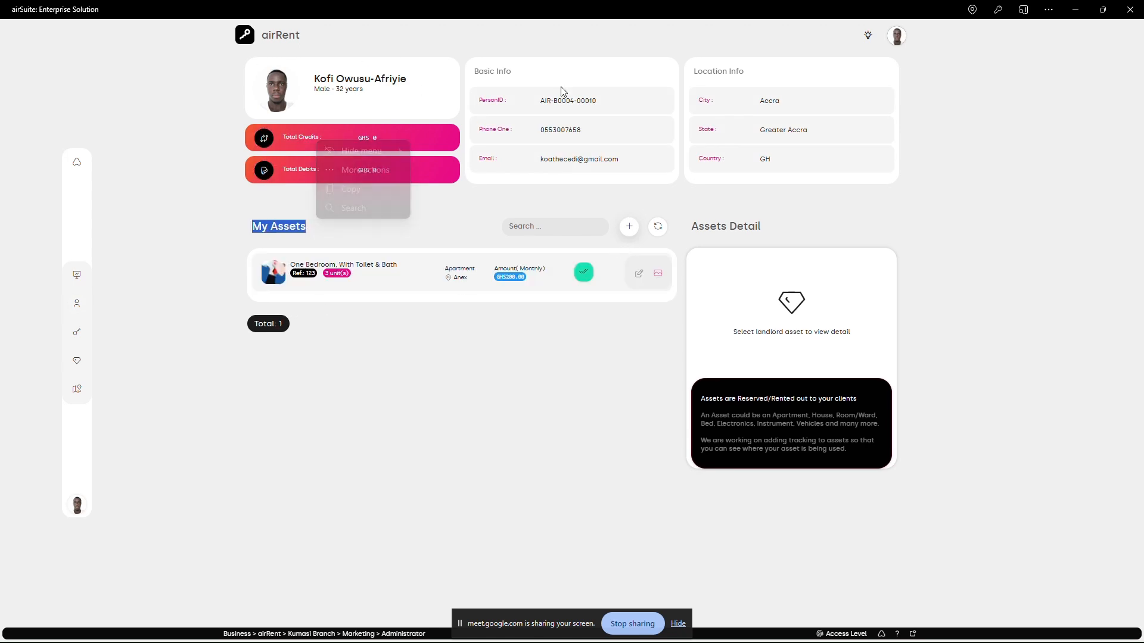
click(562, 421)
- Examine the fields of the new asset form for this owner and close it without saving
click(629, 226)
scroll(764, 513, down, 2)
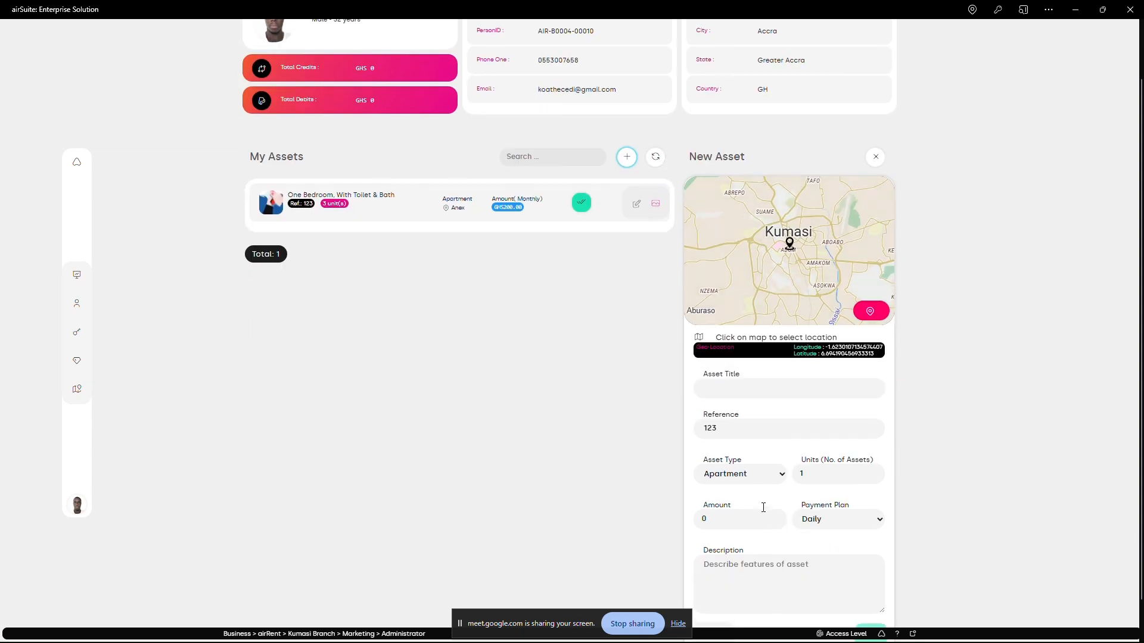
scroll(764, 512, up, 2)
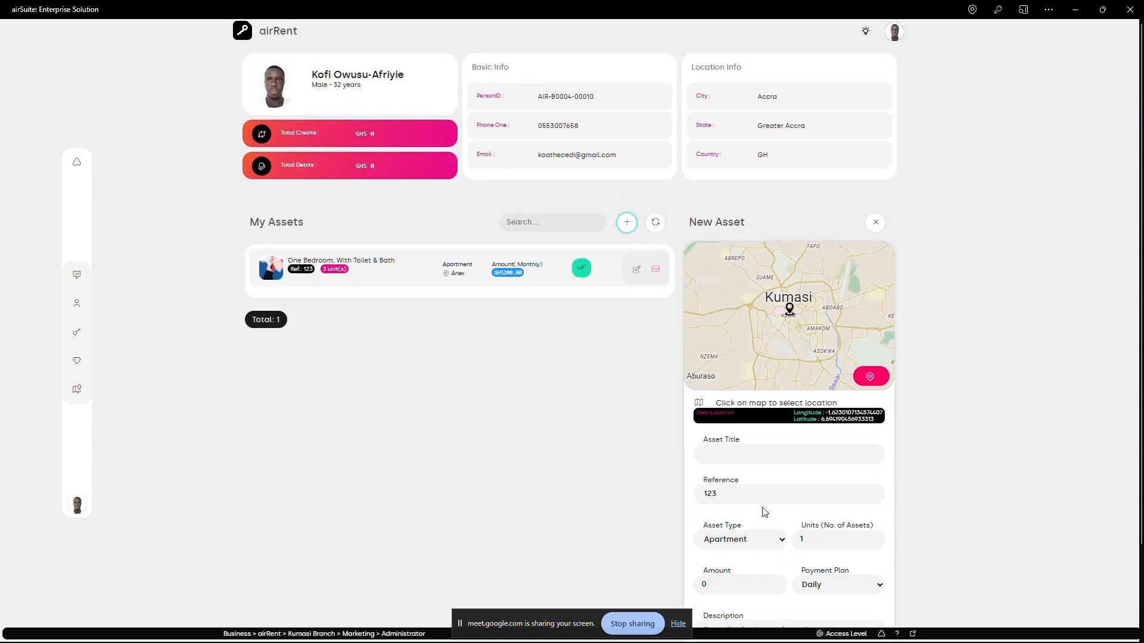
scroll(774, 433, up, 1)
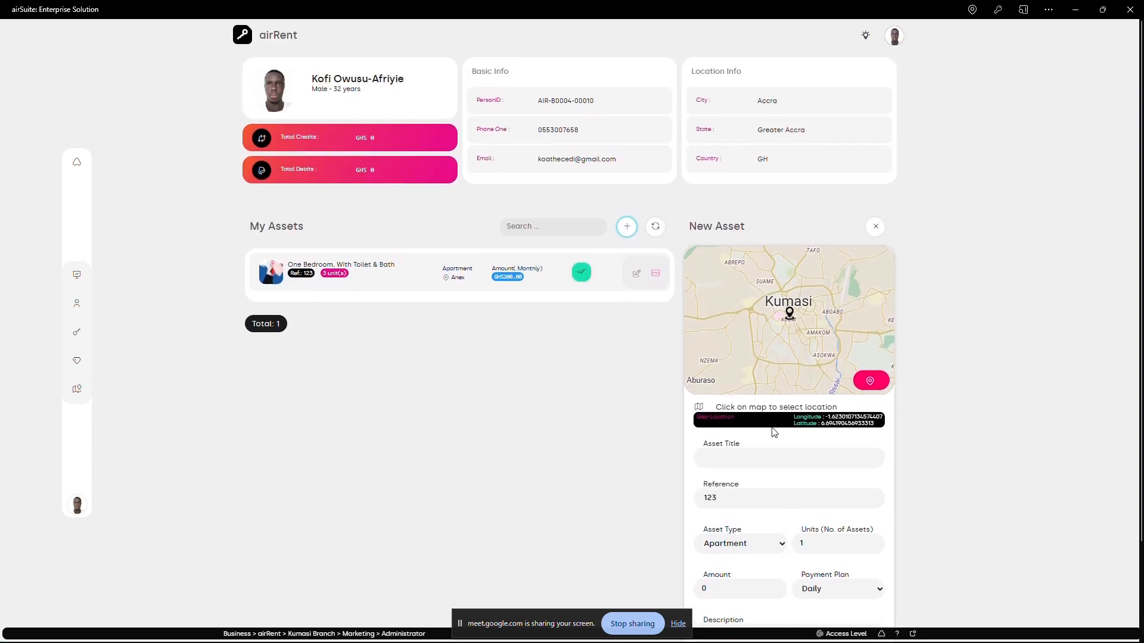
click(874, 231)
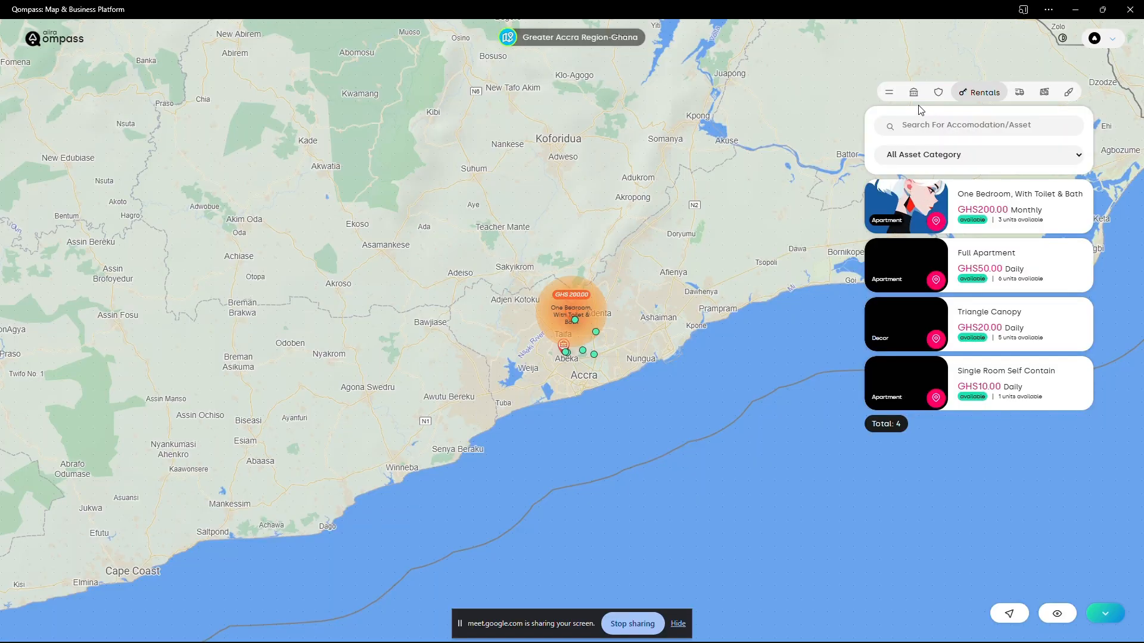
- Switch to Qompass and browse the list of all businesses
click(913, 93)
scroll(1013, 452, down, 4)
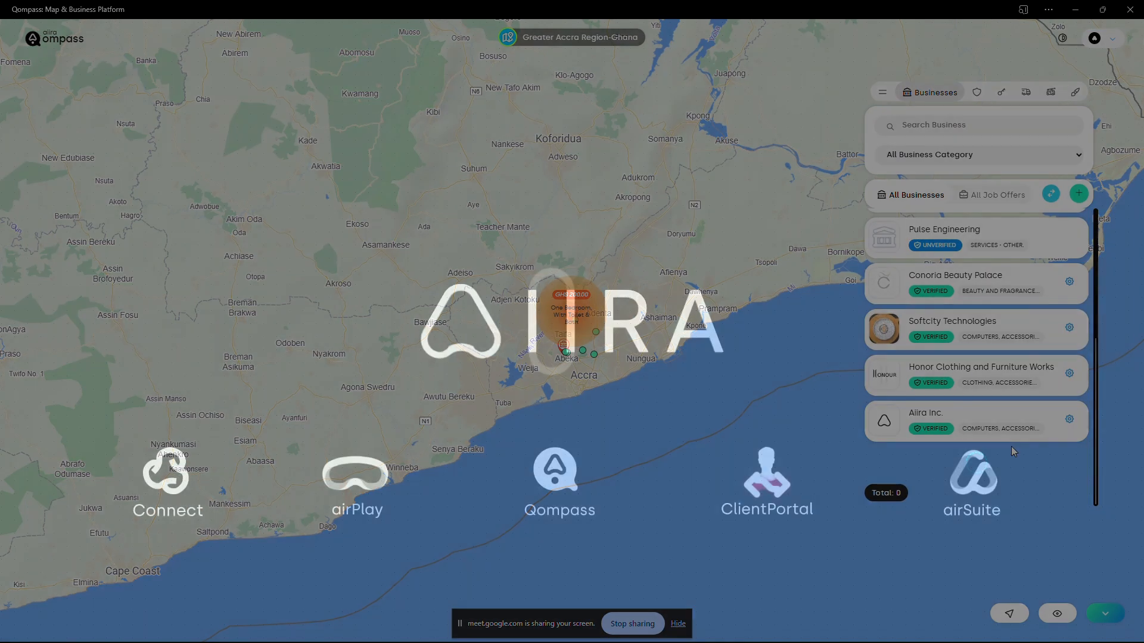